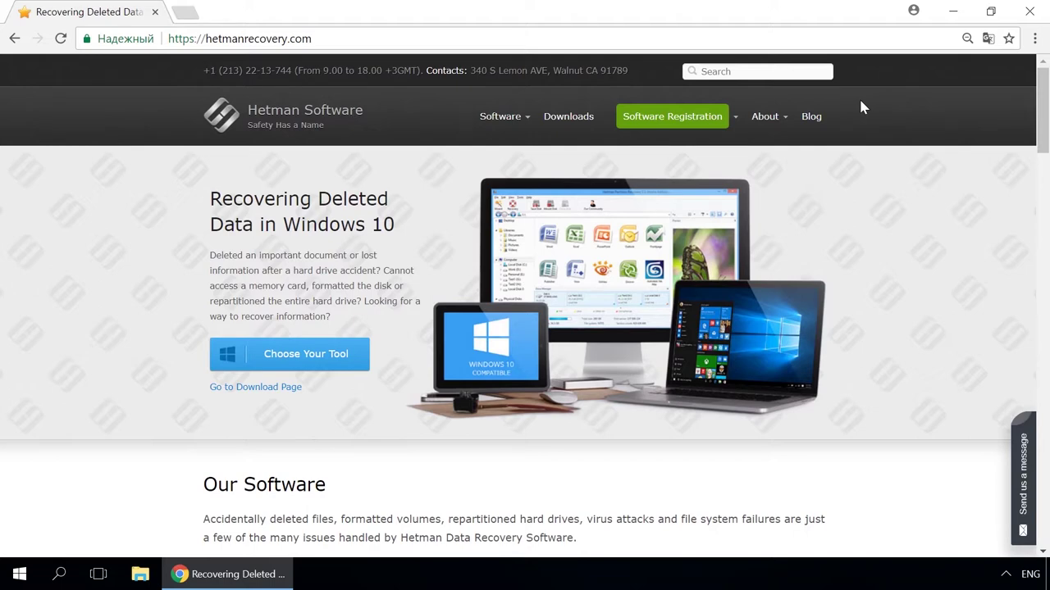
Step: Look over the Partition Recovery product page and the blog article on creating a Storage Space or mirrored volume
mouse_move(501, 131)
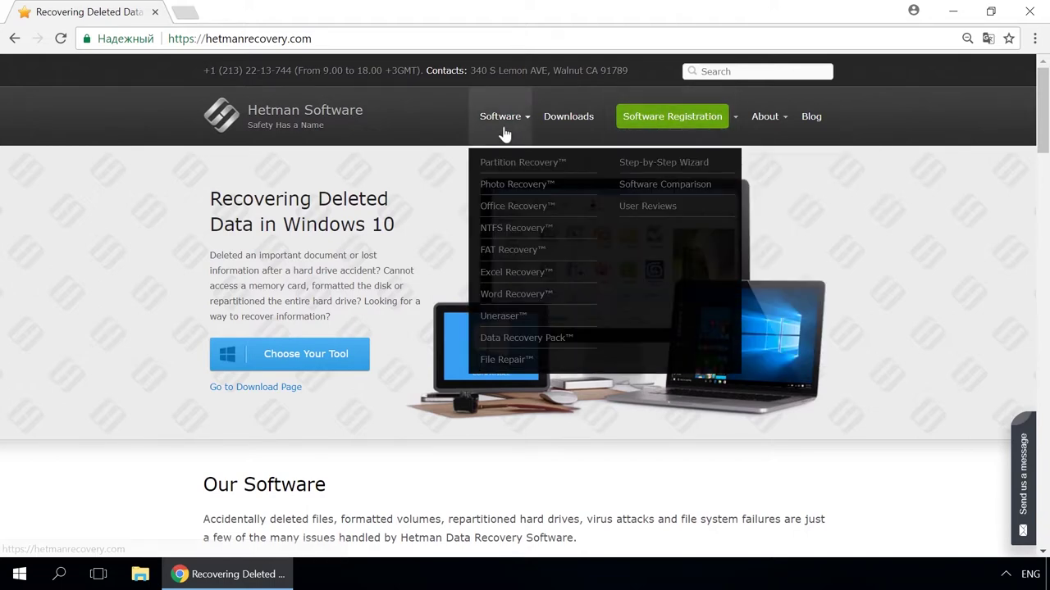
click(510, 167)
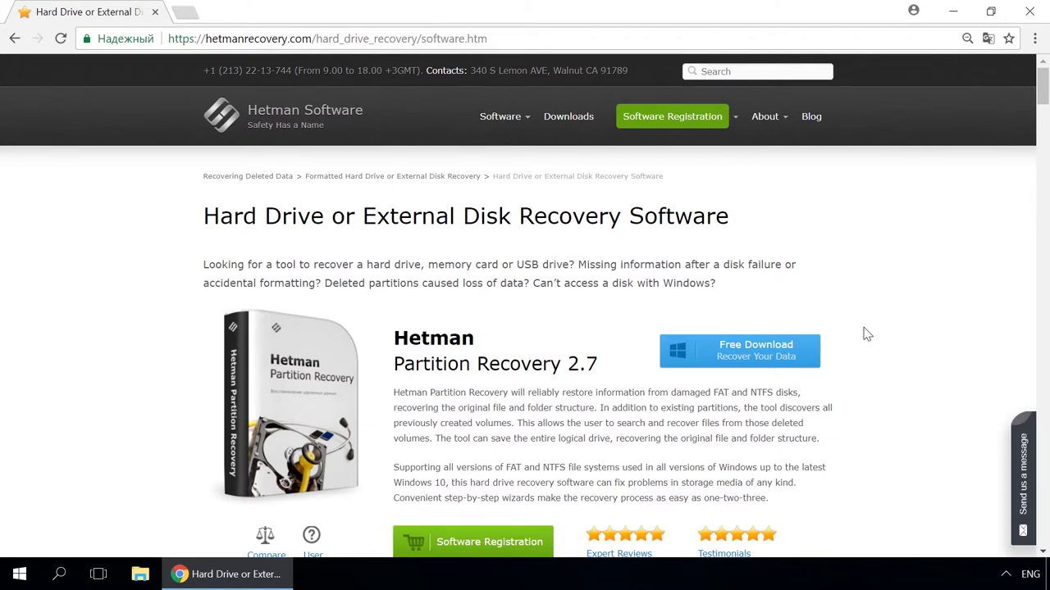
click(810, 116)
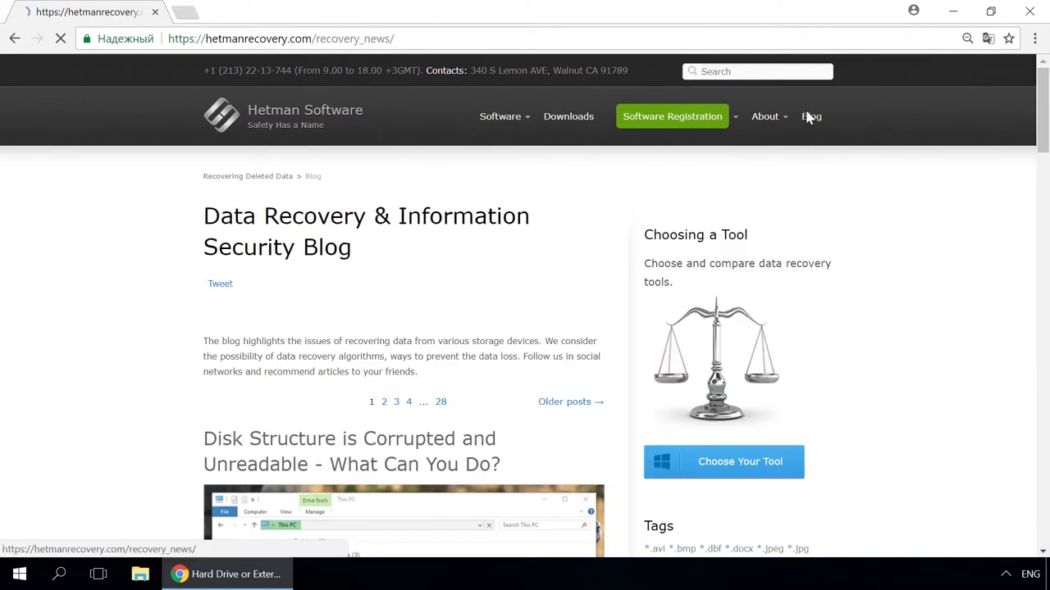
scroll(544, 260, down, 8)
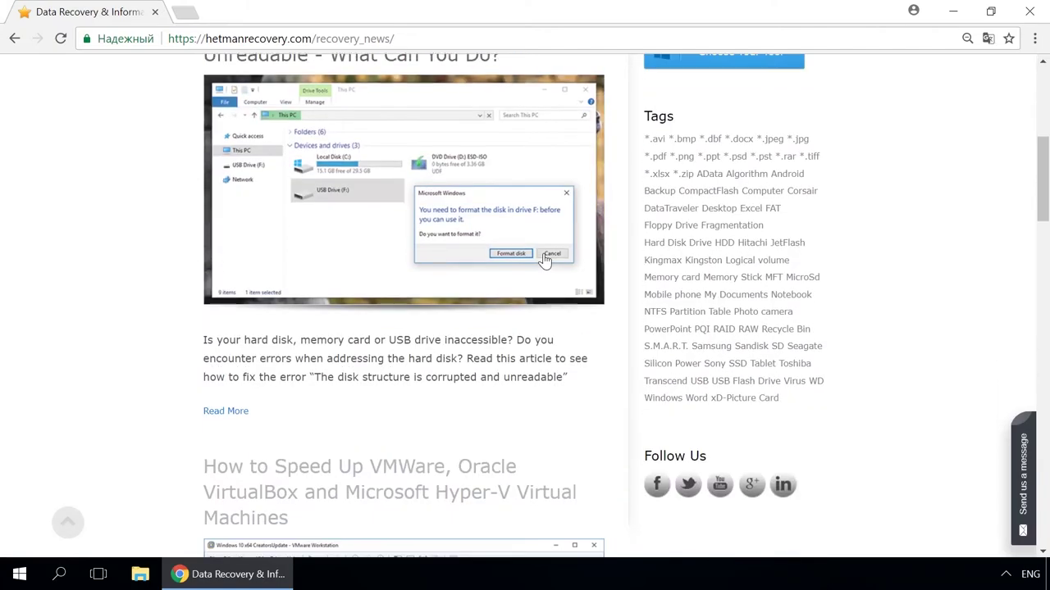
scroll(544, 259, down, 6)
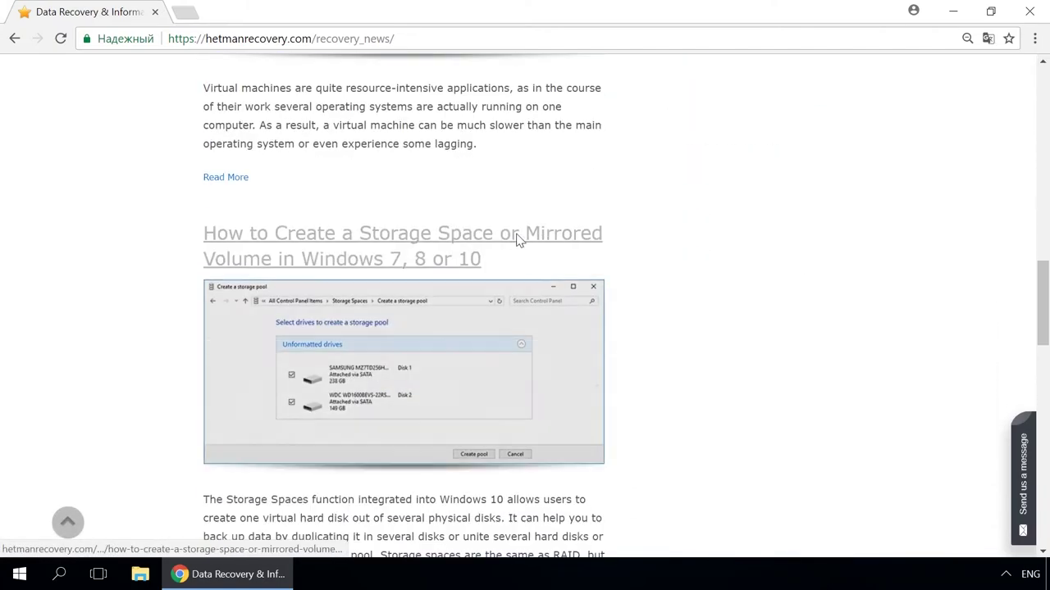
click(517, 237)
scroll(518, 239, down, 9)
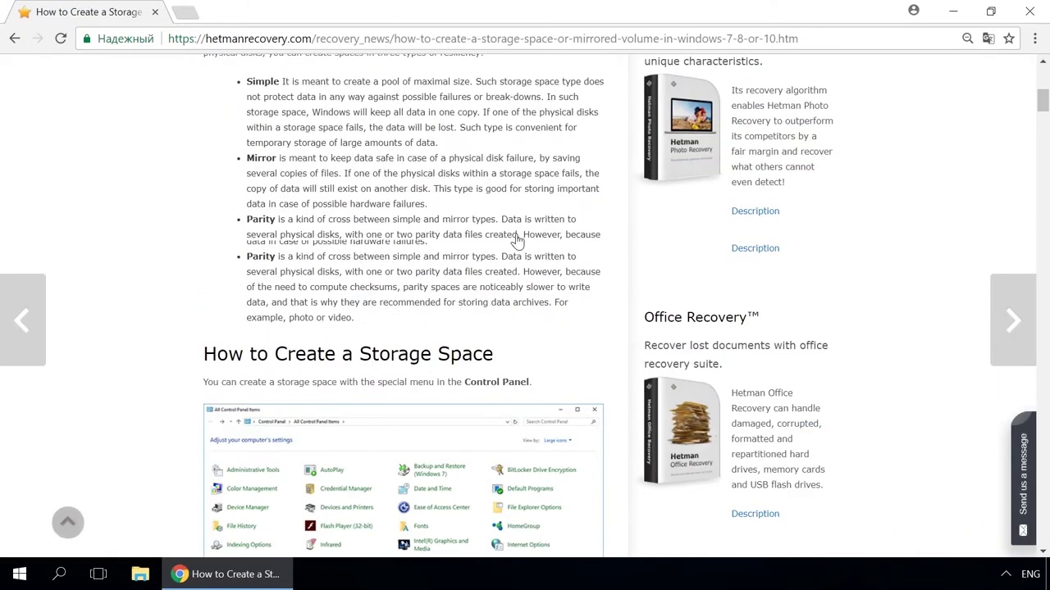
scroll(517, 240, down, 2)
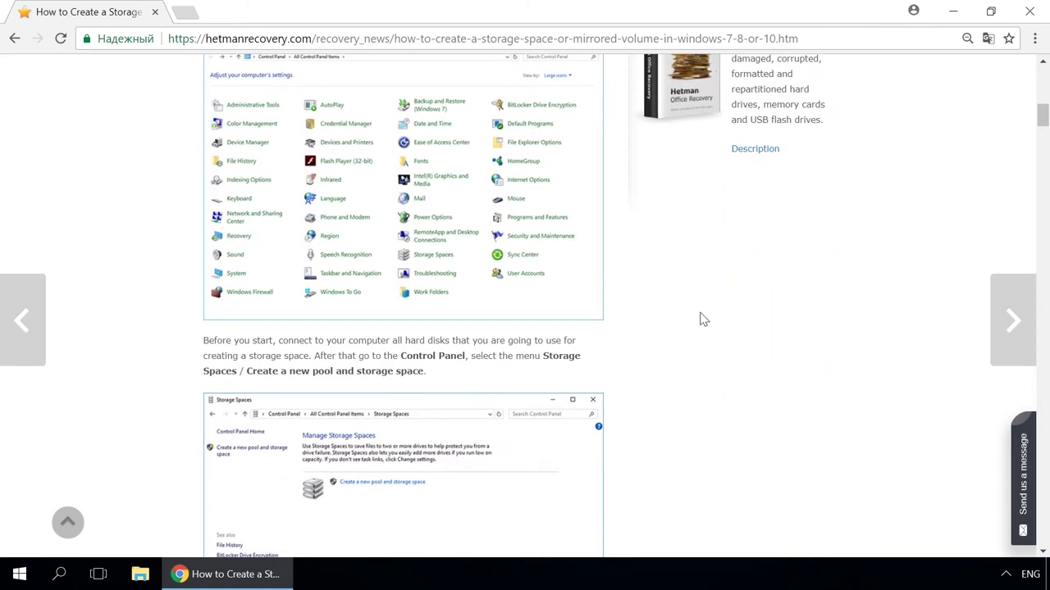
click(1030, 465)
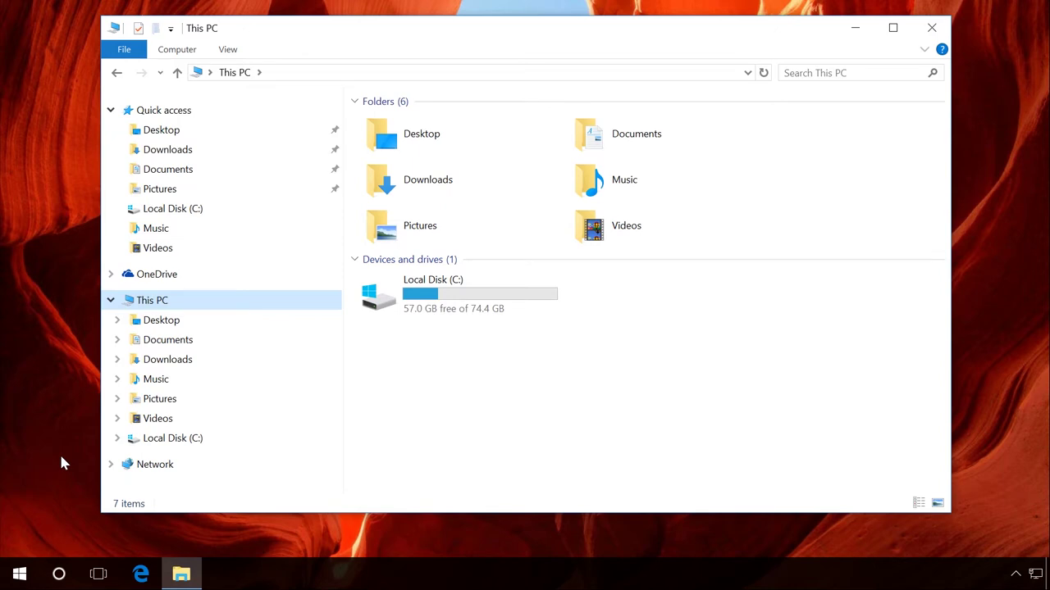
Step: View the computer's basic system information, then view it again as the properties of This PC and maximize it
right_click(20, 572)
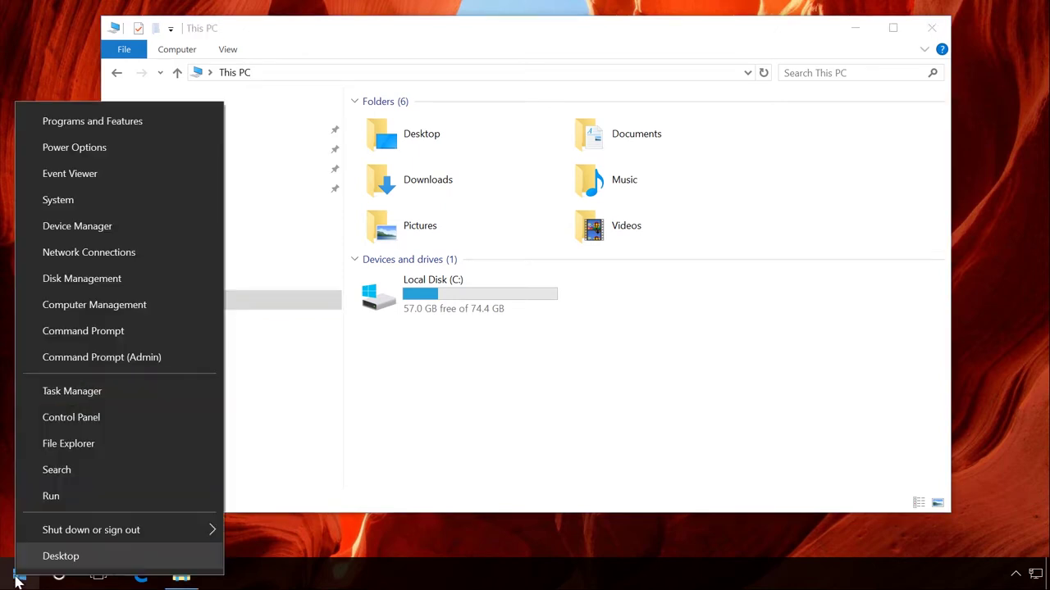
click(79, 201)
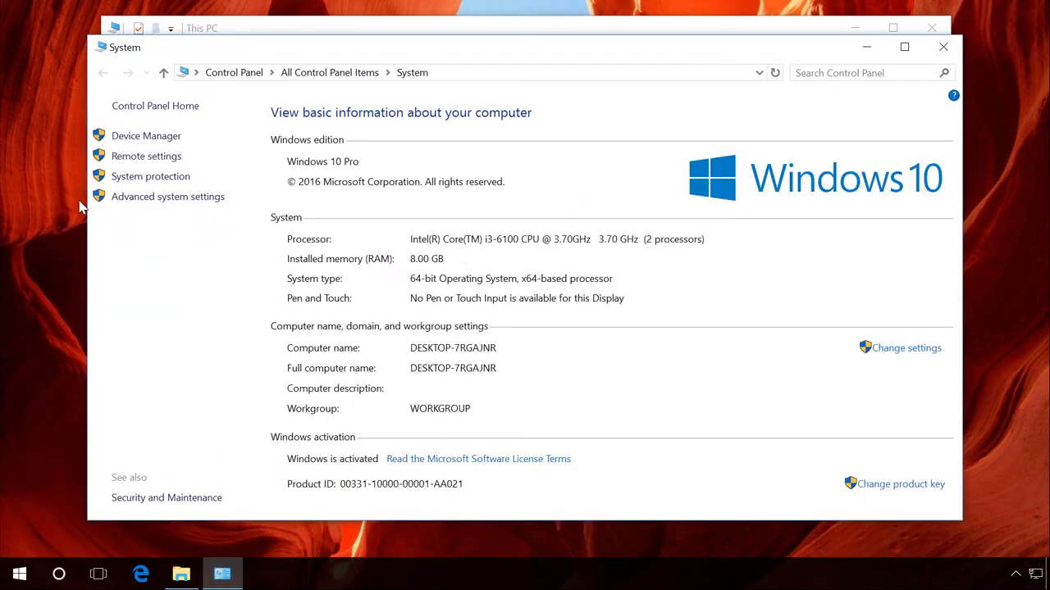
click(247, 28)
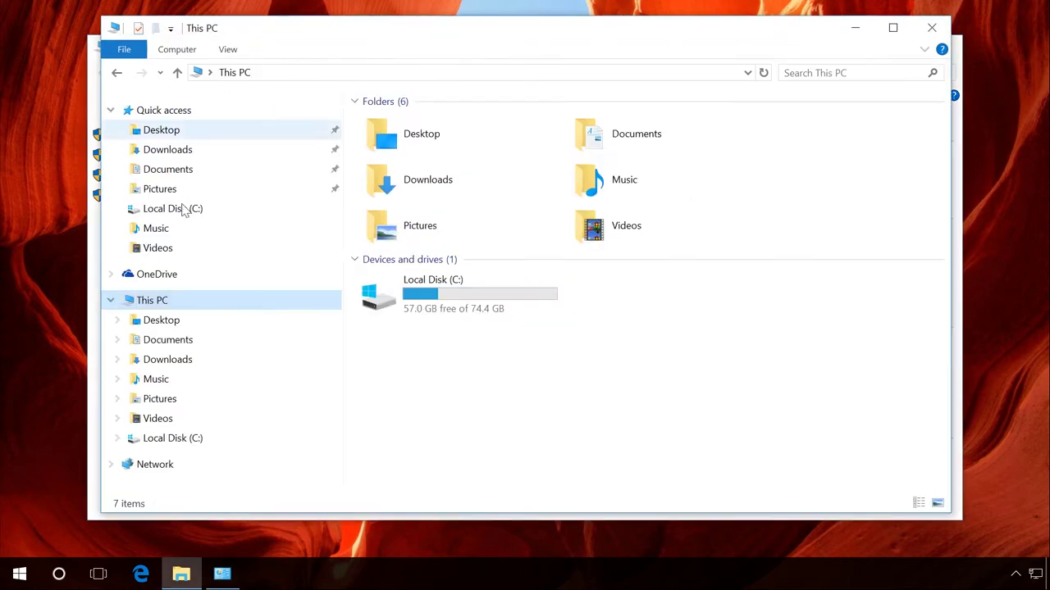
right_click(166, 300)
click(220, 514)
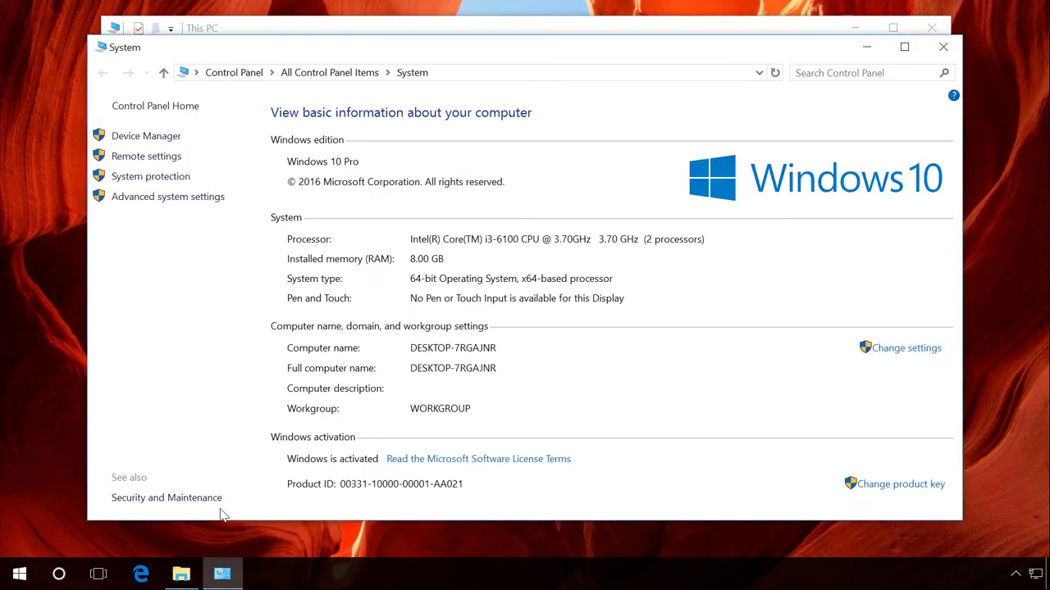
click(904, 47)
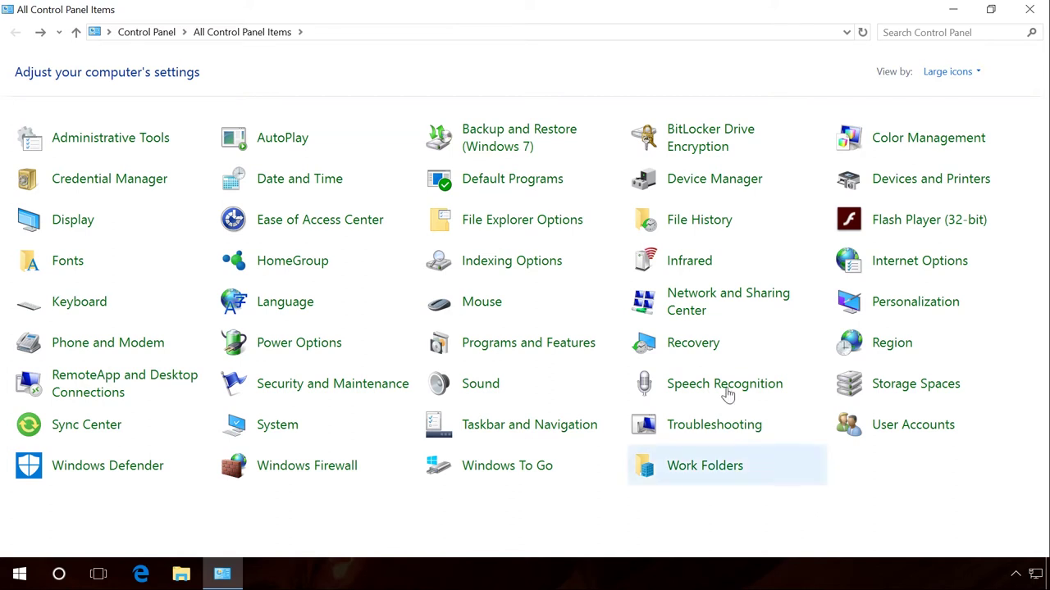
Step: Delete all restore points for Local Disk (C:) in the System Restore configuration
click(697, 350)
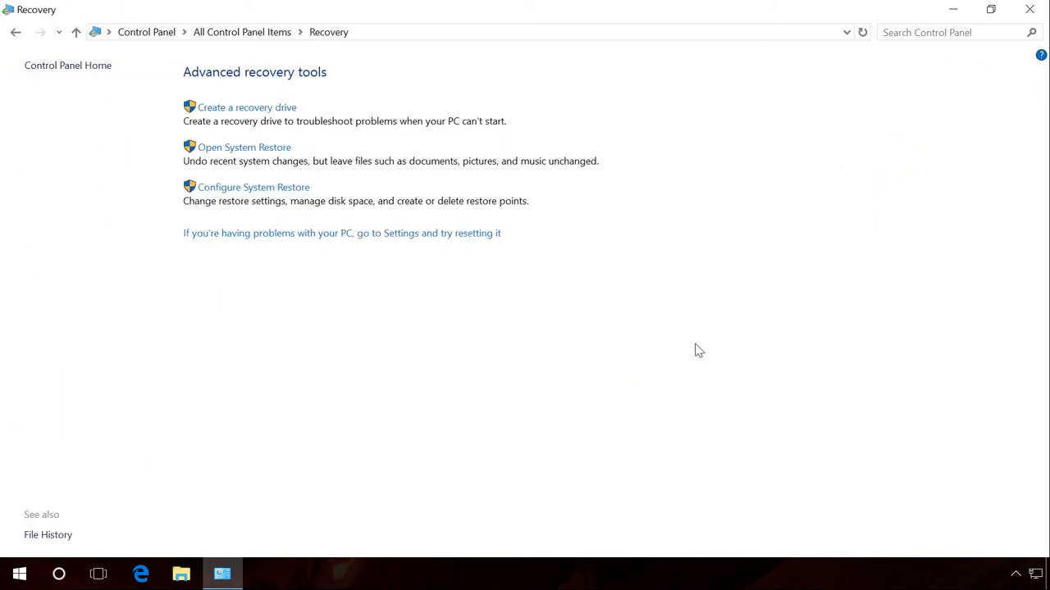
click(283, 189)
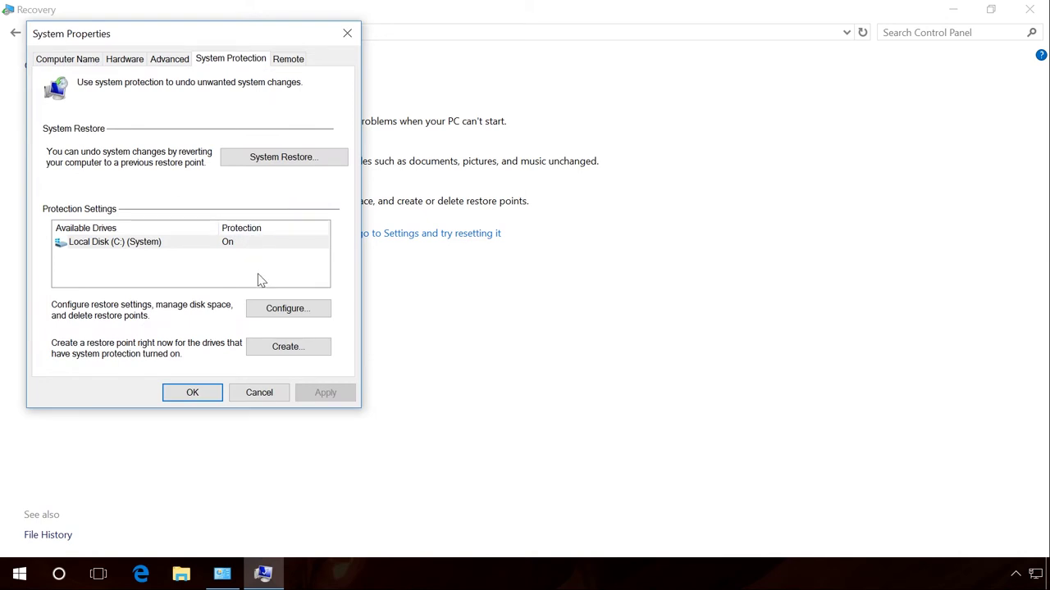
click(278, 313)
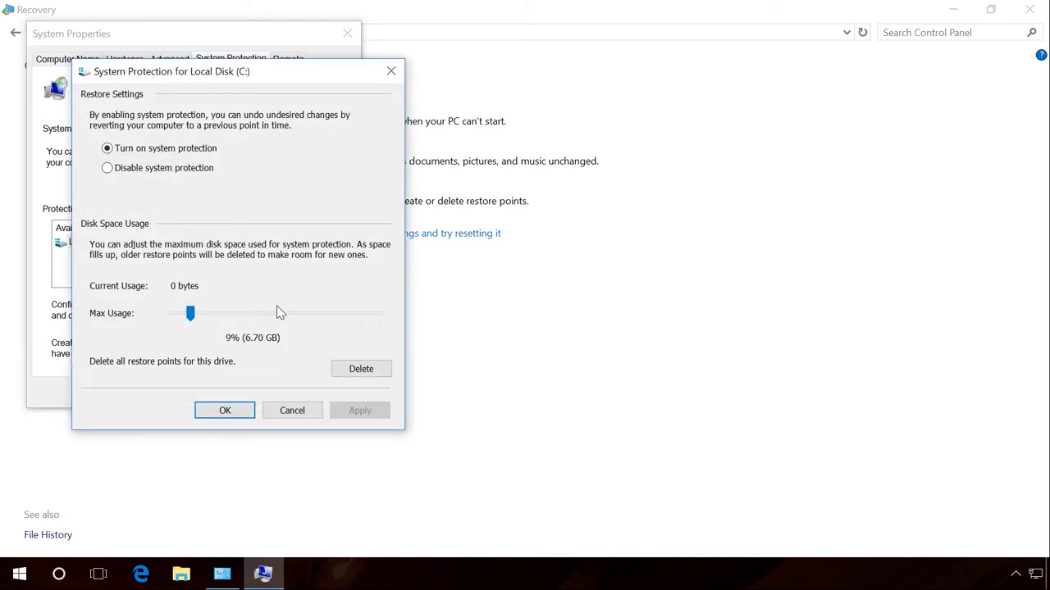
click(351, 371)
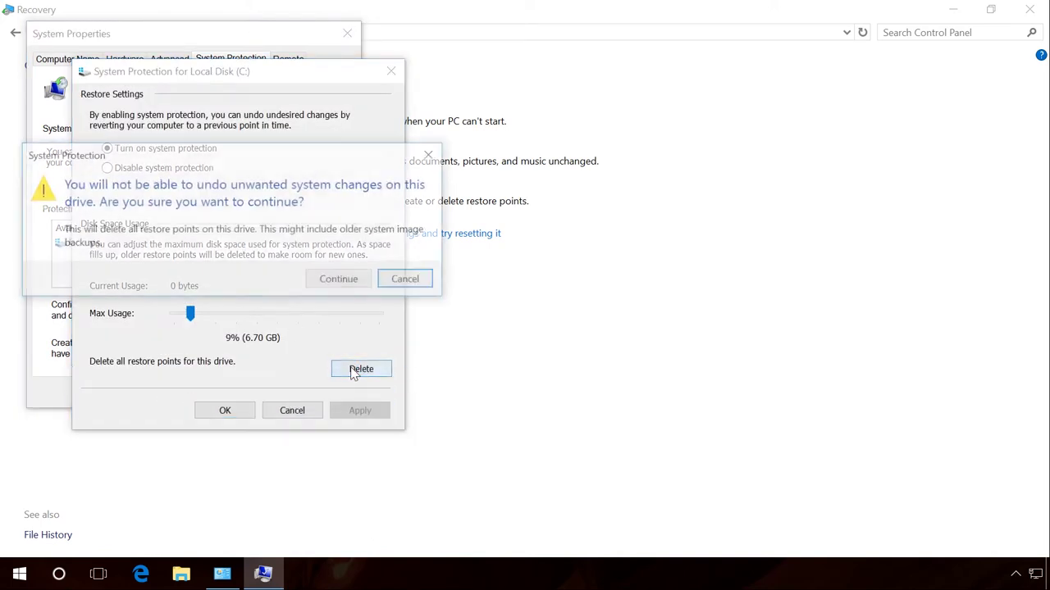
click(350, 283)
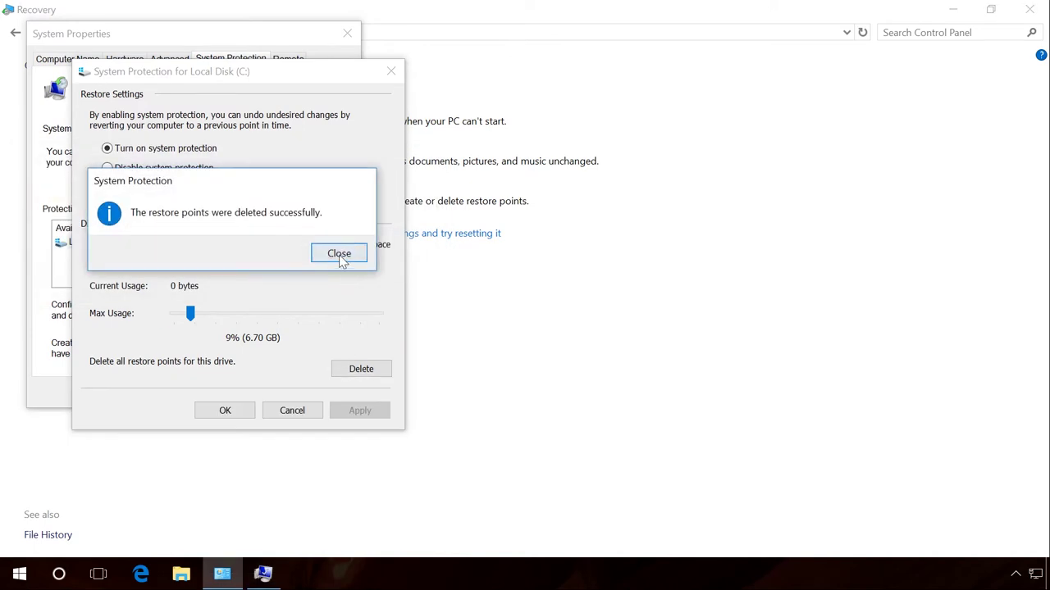
click(341, 256)
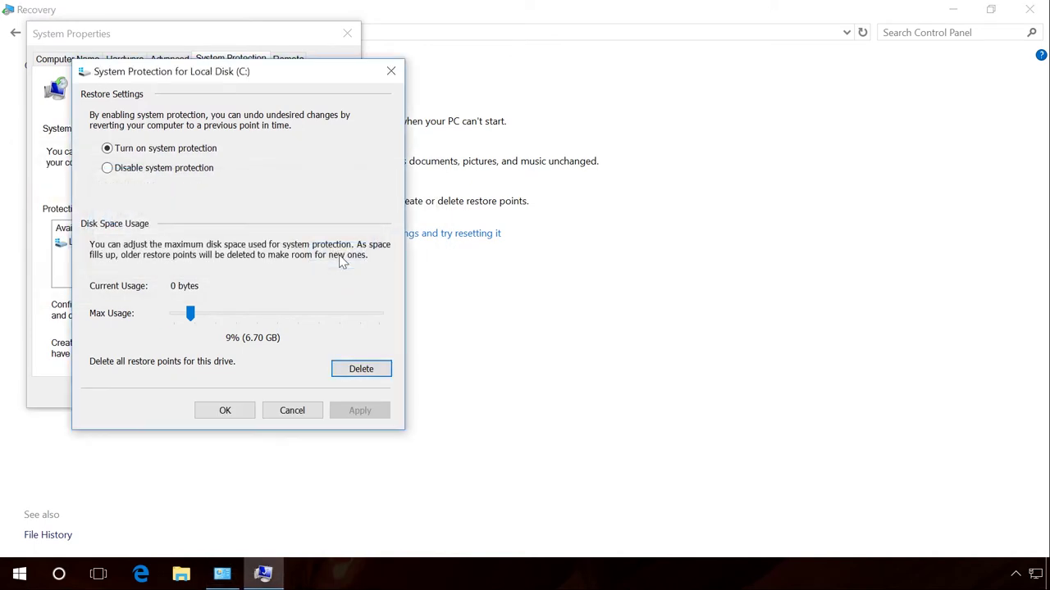
Step: Disable system protection for Local Disk (C:) and confirm the System Properties
click(177, 169)
click(358, 412)
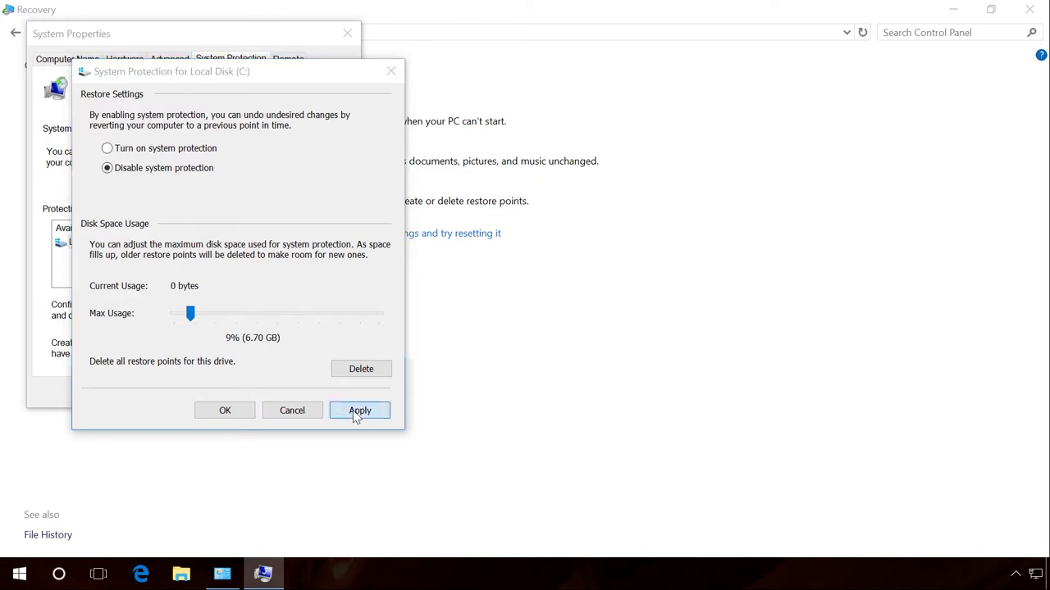
click(274, 295)
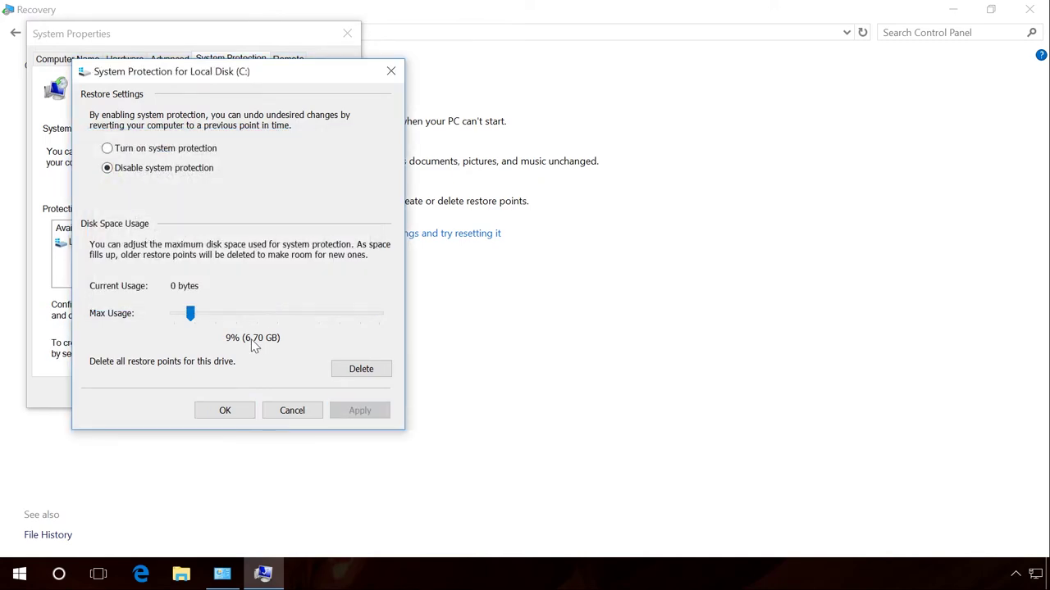
click(240, 413)
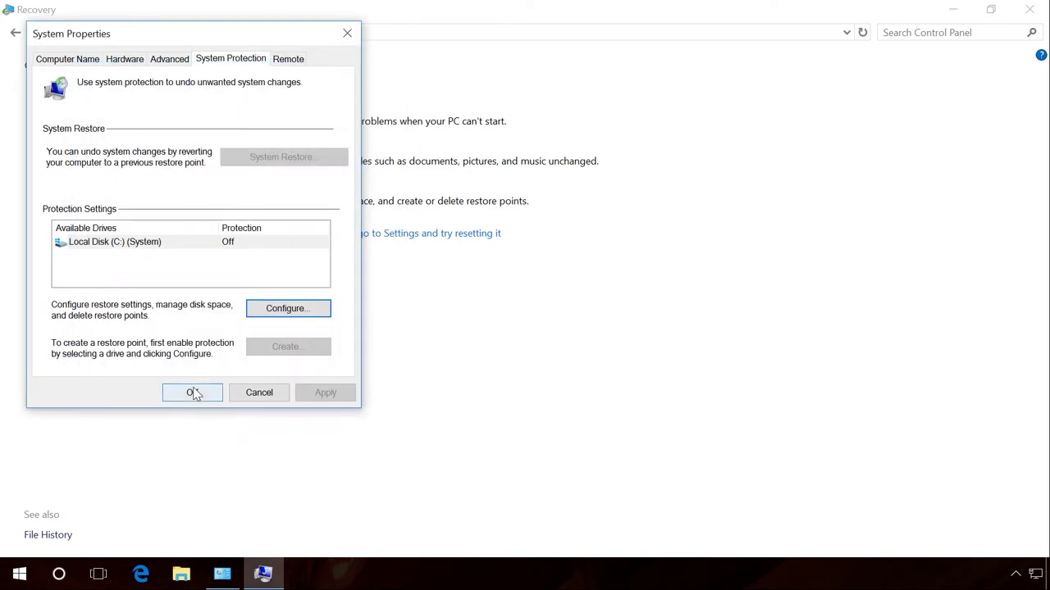
click(193, 392)
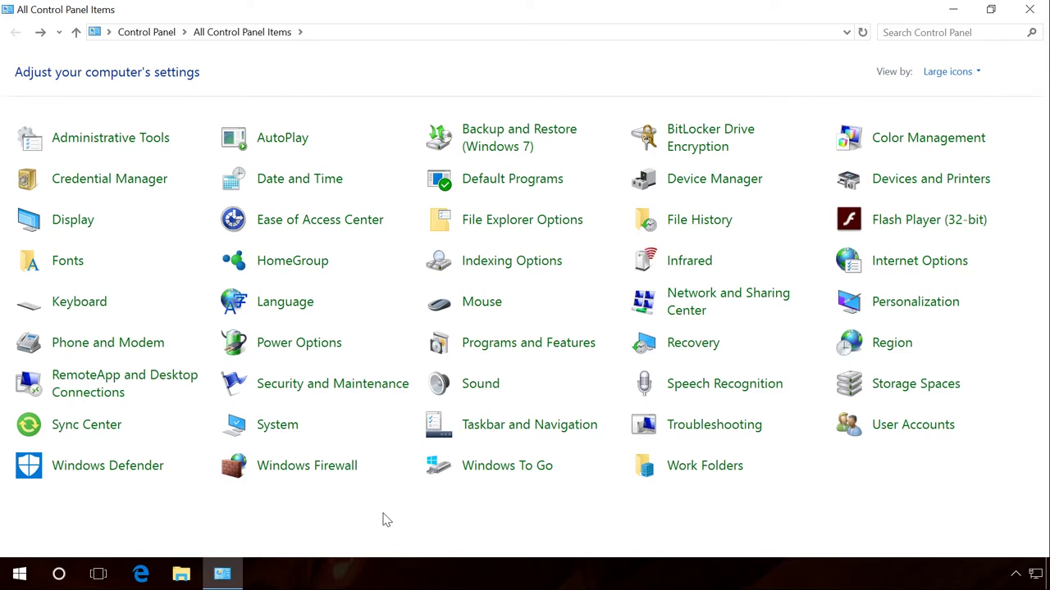
Step: Select the High performance power plan in the Power Options
click(296, 343)
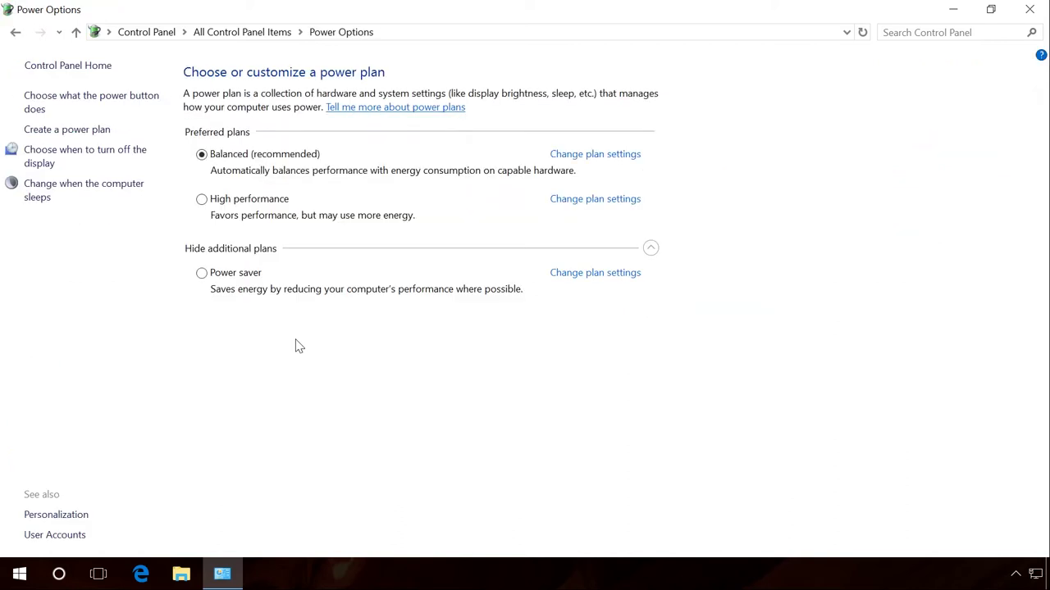
click(240, 202)
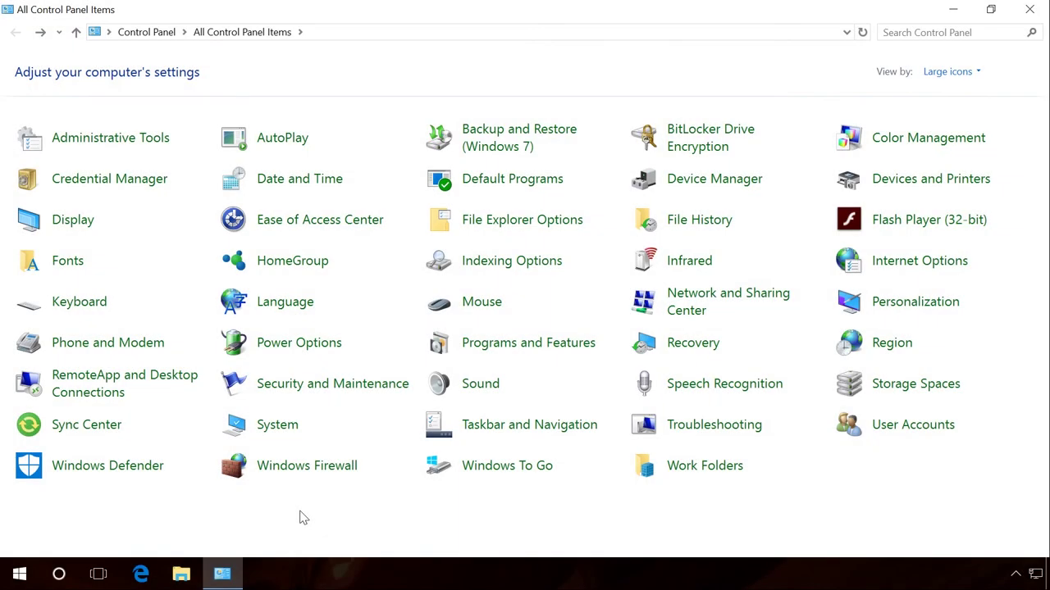
Step: Open the advanced Performance Options from the advanced system settings
click(279, 427)
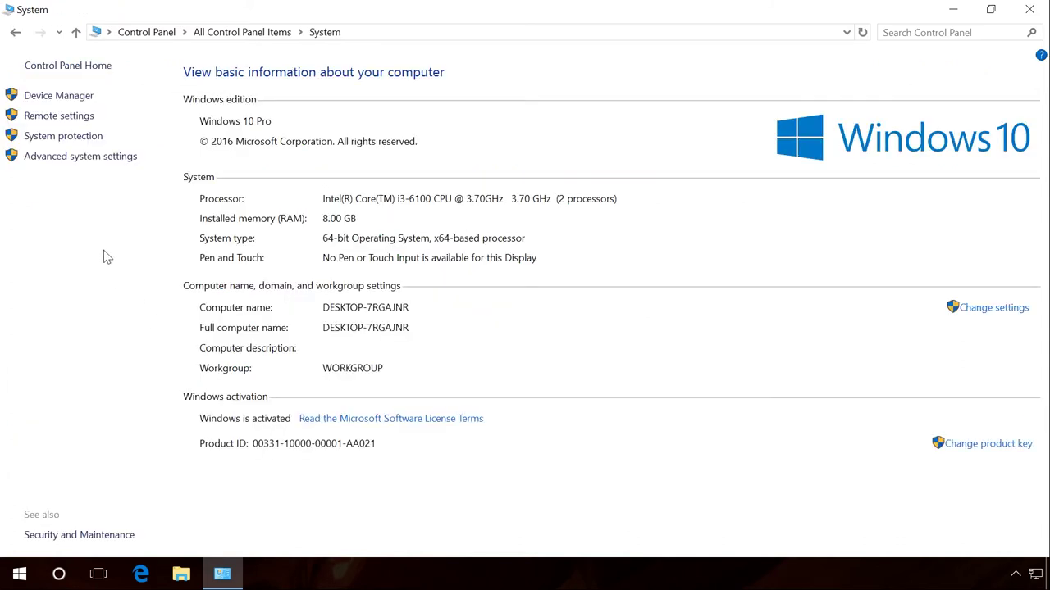
click(94, 158)
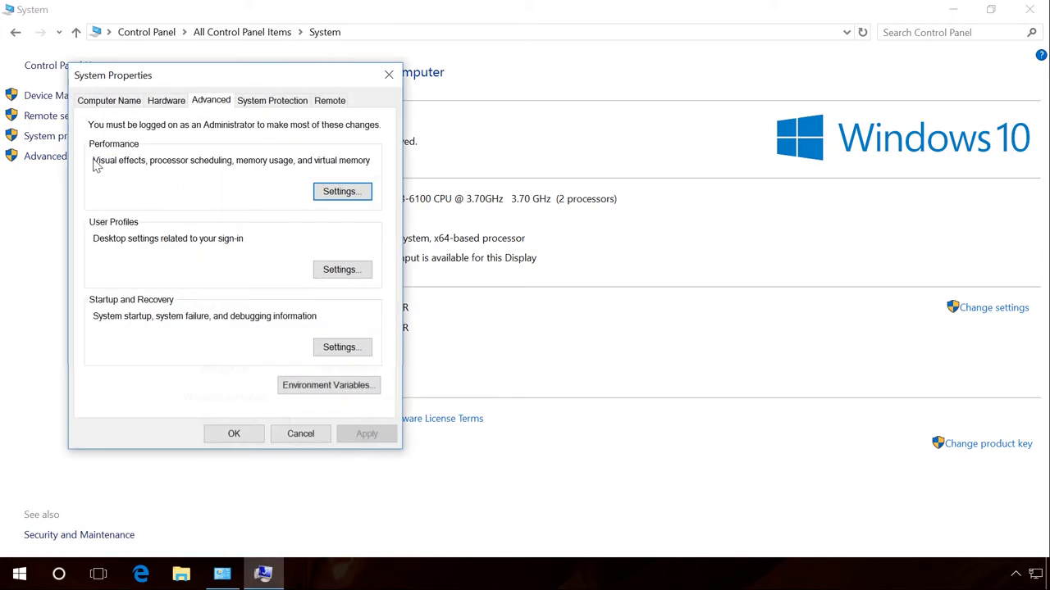
click(320, 194)
click(181, 57)
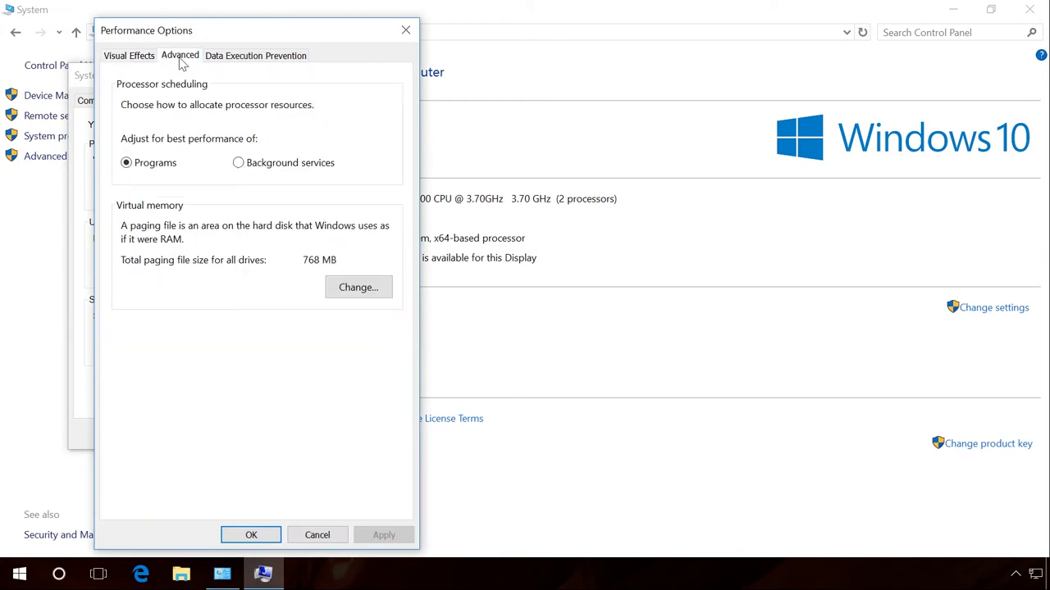
Step: Try to replace automatic paging file management with a custom size of 2000 MB initial and 2000 MB maximum for drive C, then cancel
click(343, 289)
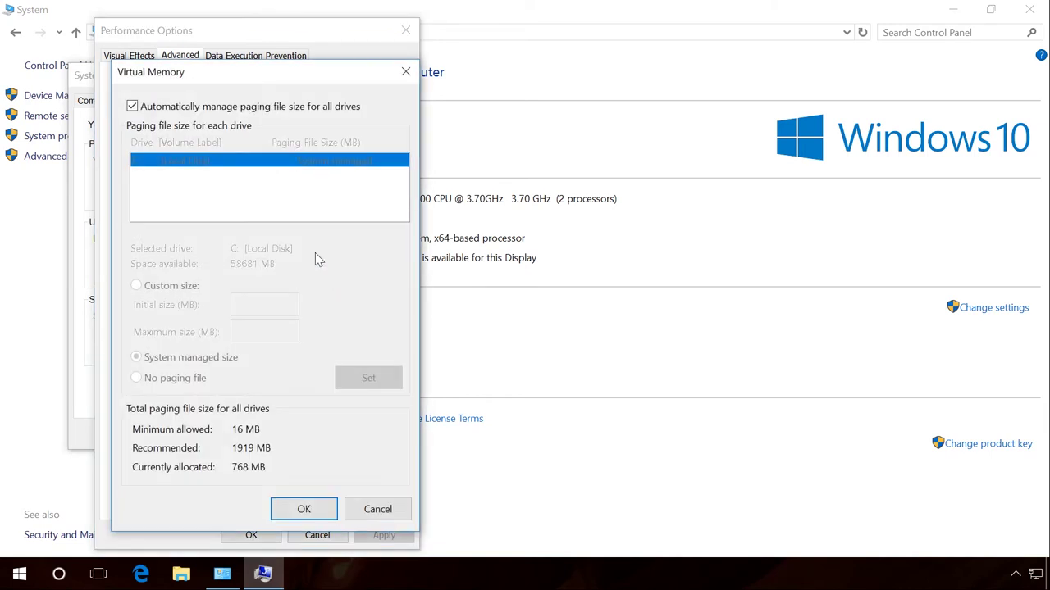
click(193, 109)
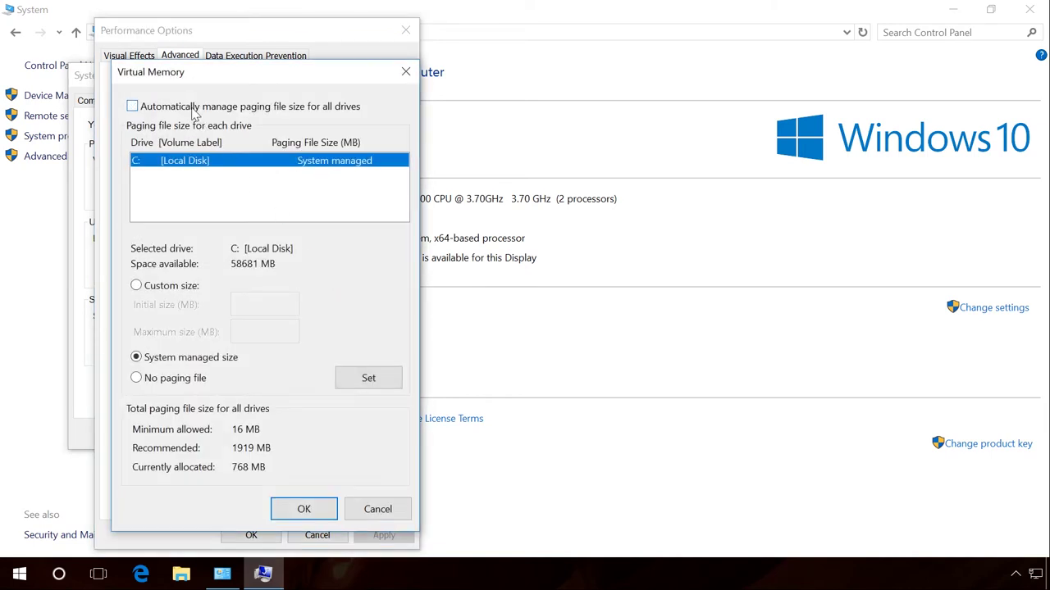
click(193, 289)
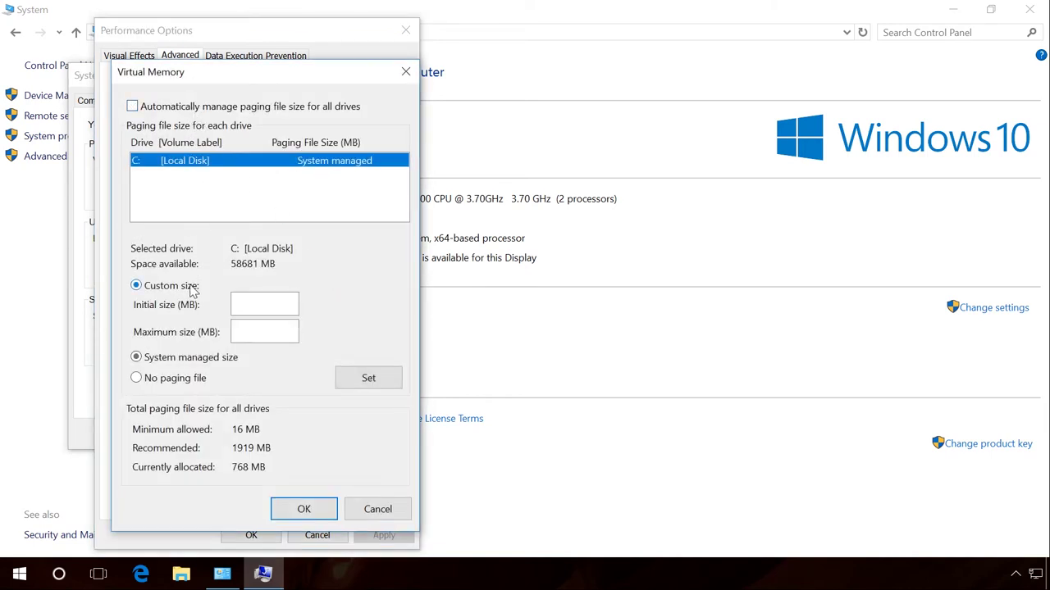
click(250, 302)
text(2000)
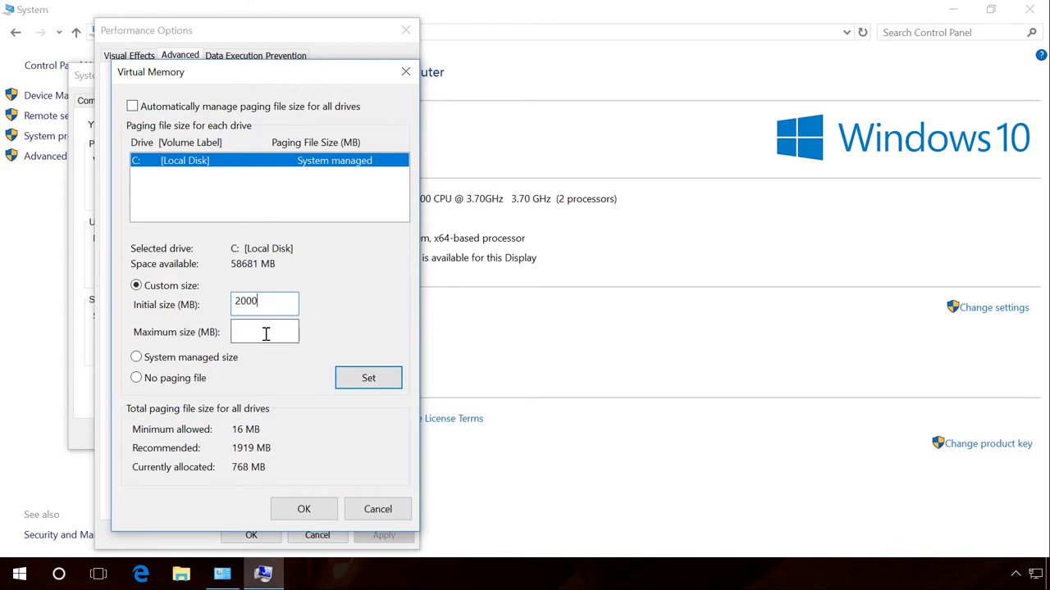
click(265, 332)
text(2000)
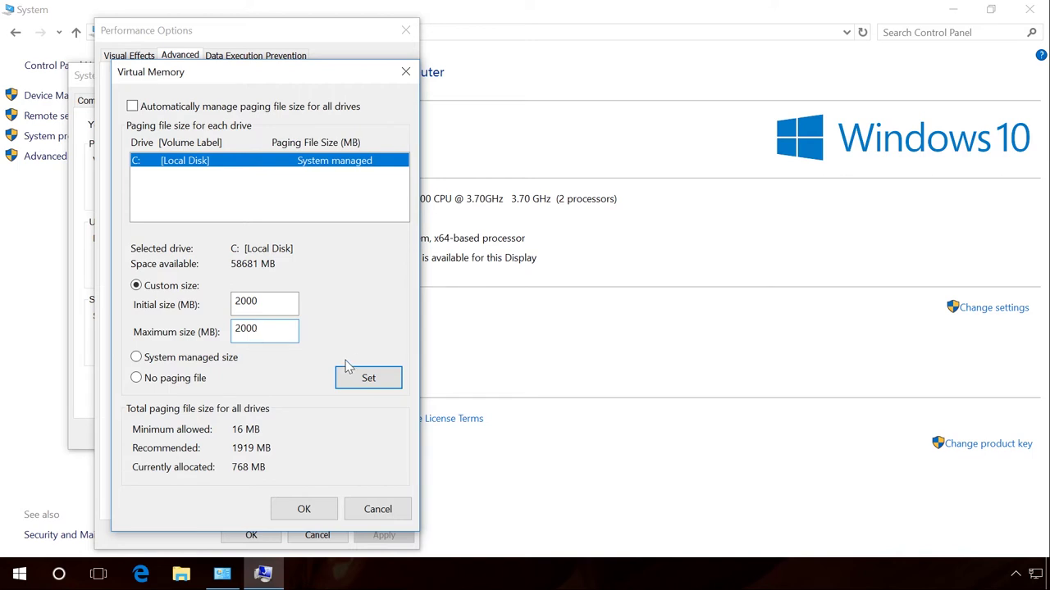
click(373, 510)
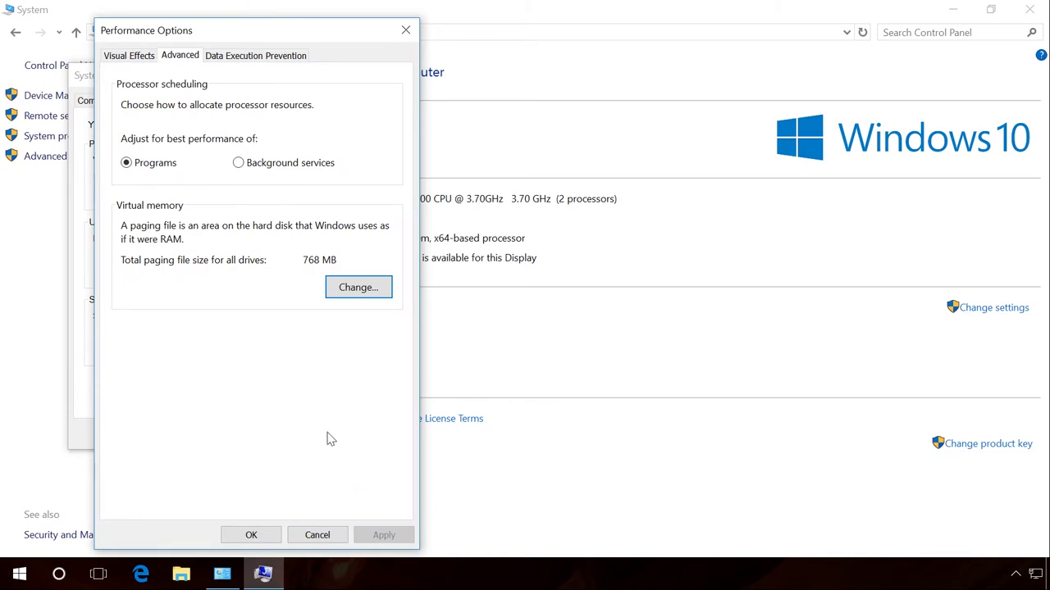
Step: Set the visual effects to Adjust for best performance and apply the change
click(131, 55)
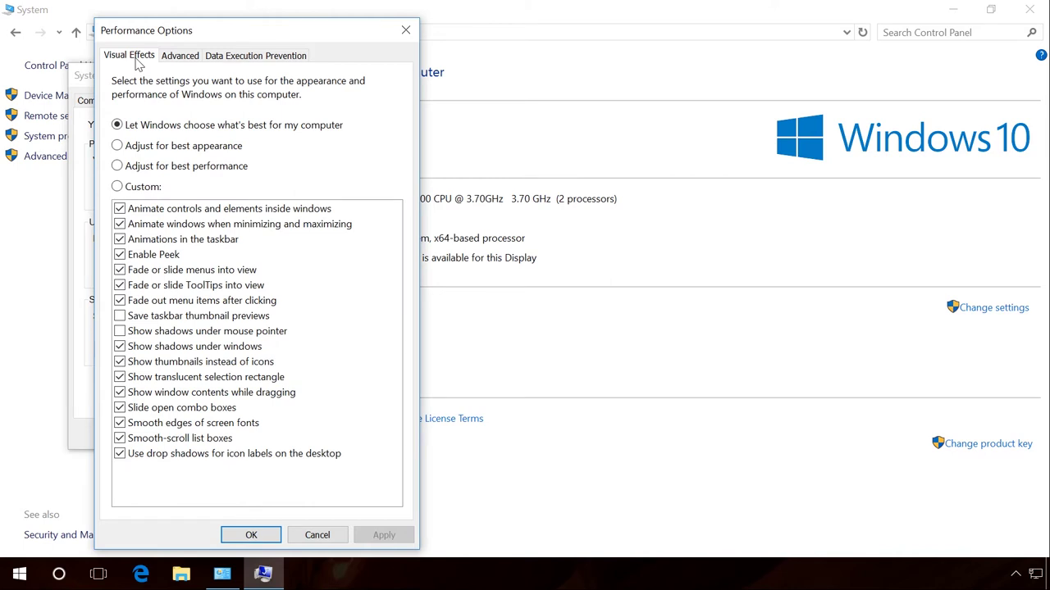
click(117, 166)
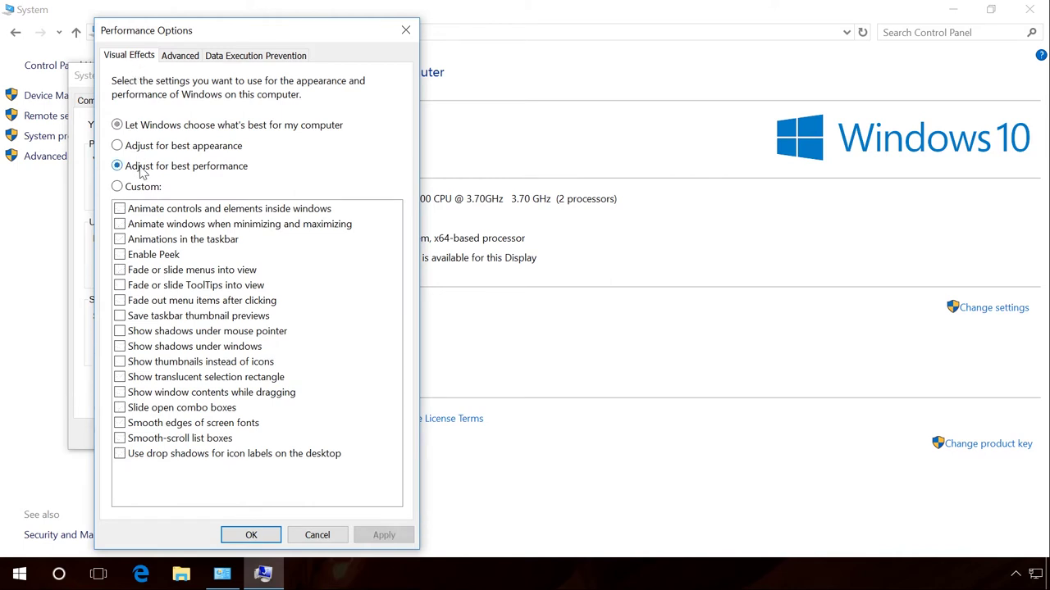
click(384, 535)
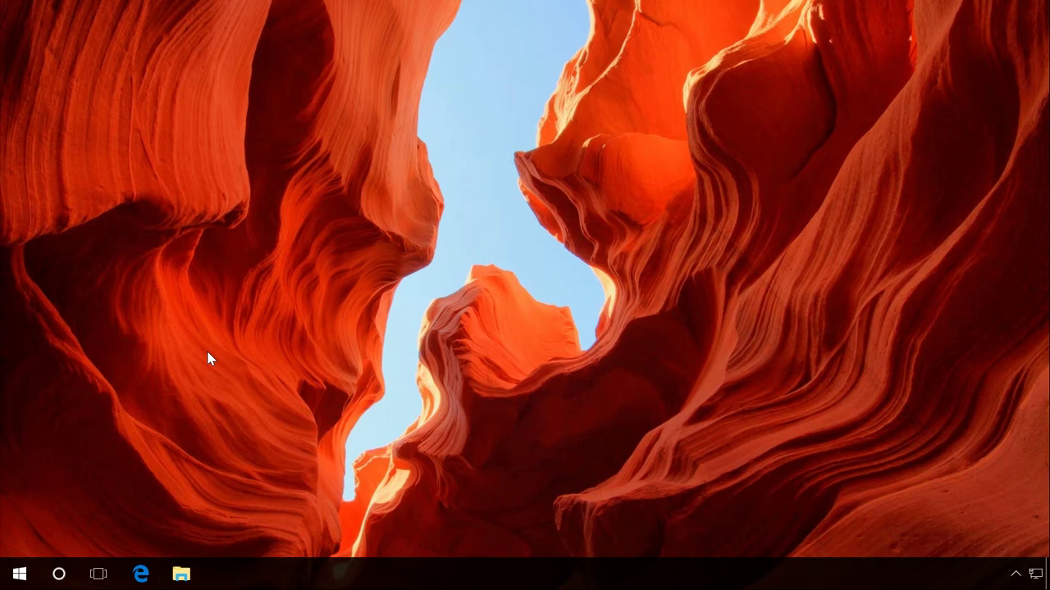
Step: Search automatically for updated driver software for the VMware SVGA 3D display adapter in Device Manager
right_click(20, 576)
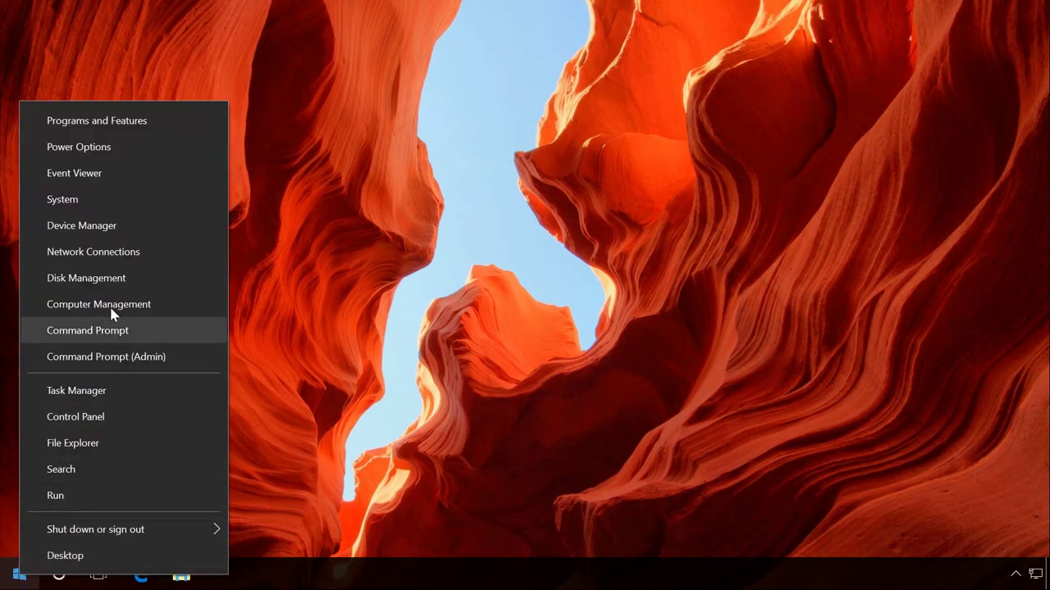
click(114, 234)
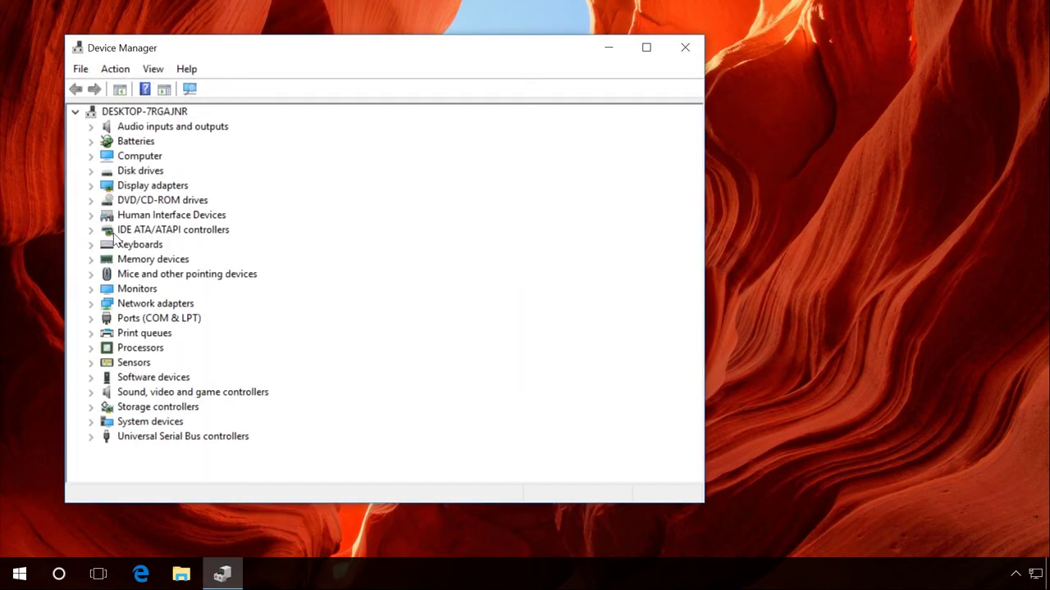
click(91, 185)
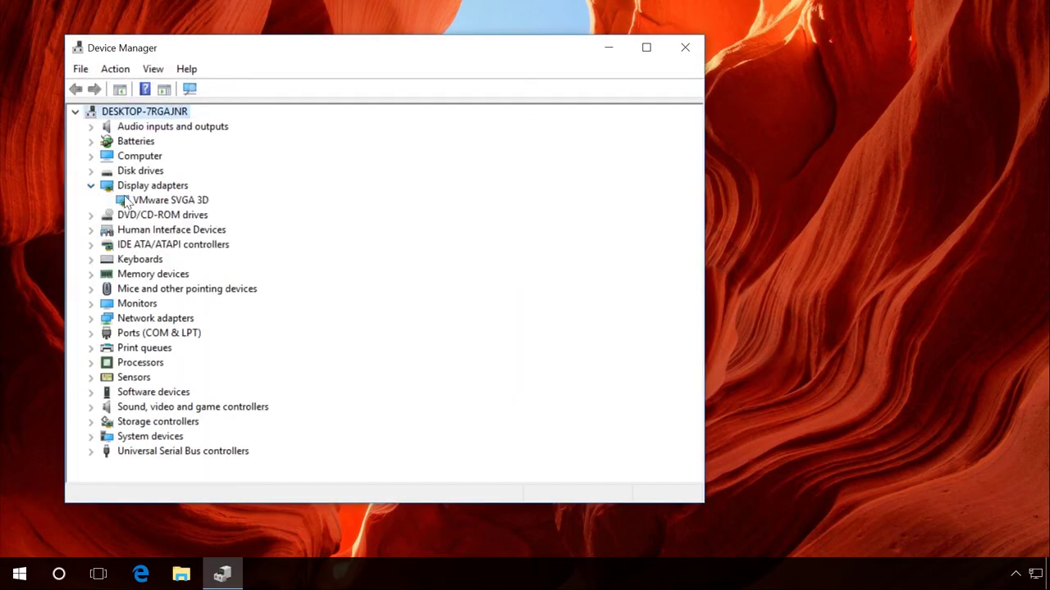
click(141, 202)
right_click(141, 203)
click(180, 207)
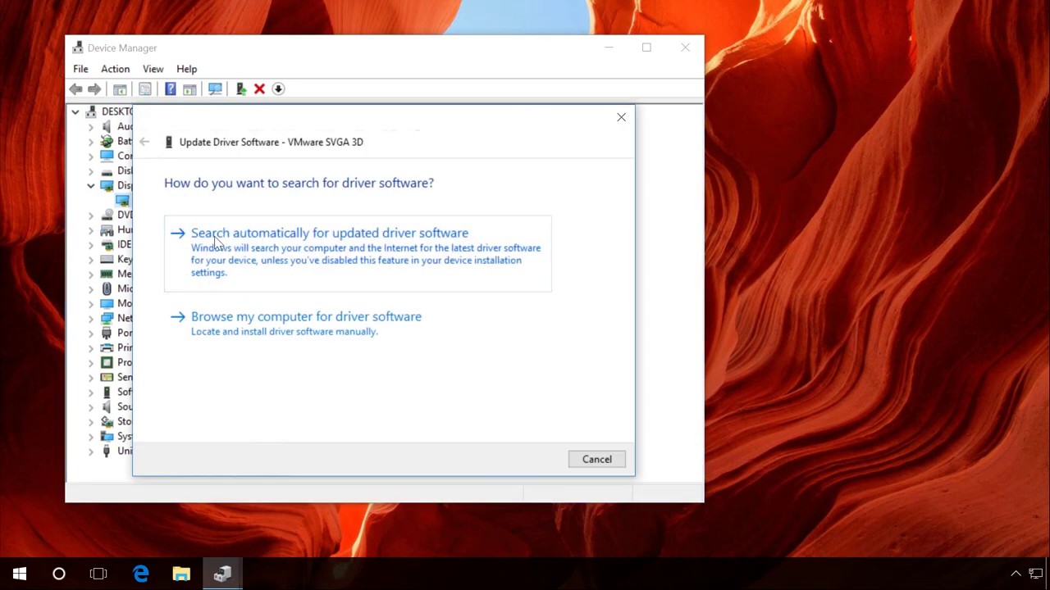
click(217, 238)
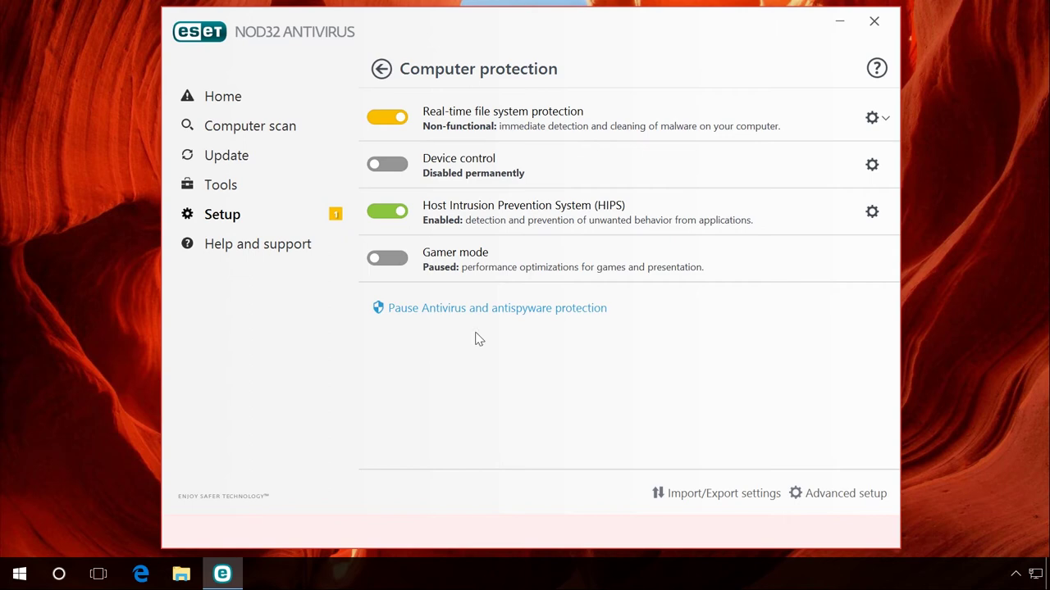
Step: Pause the ESET NOD32 antivirus and antispyware protection for 30 minutes
click(458, 311)
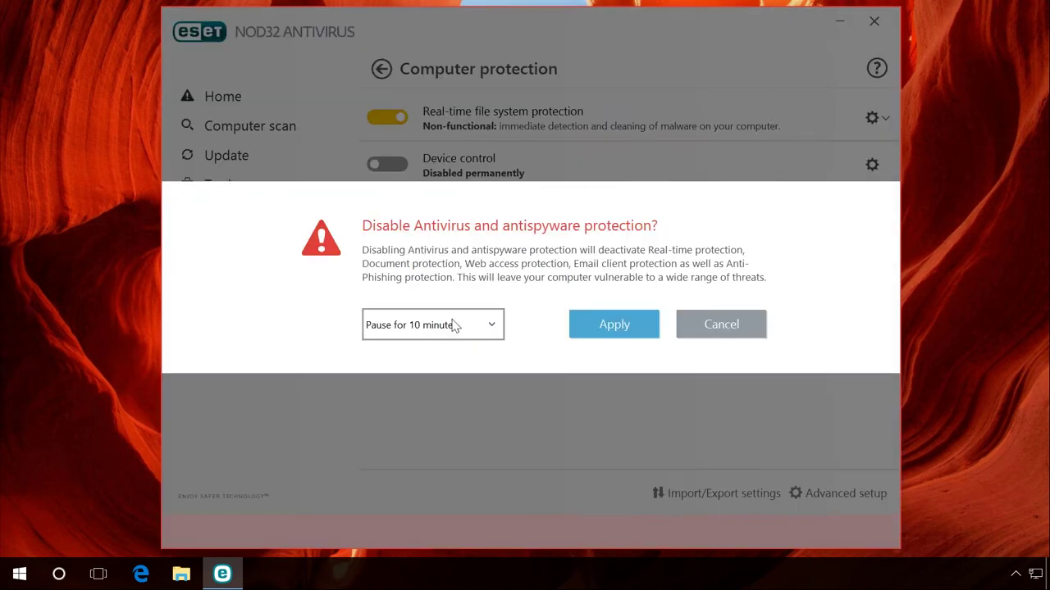
click(451, 326)
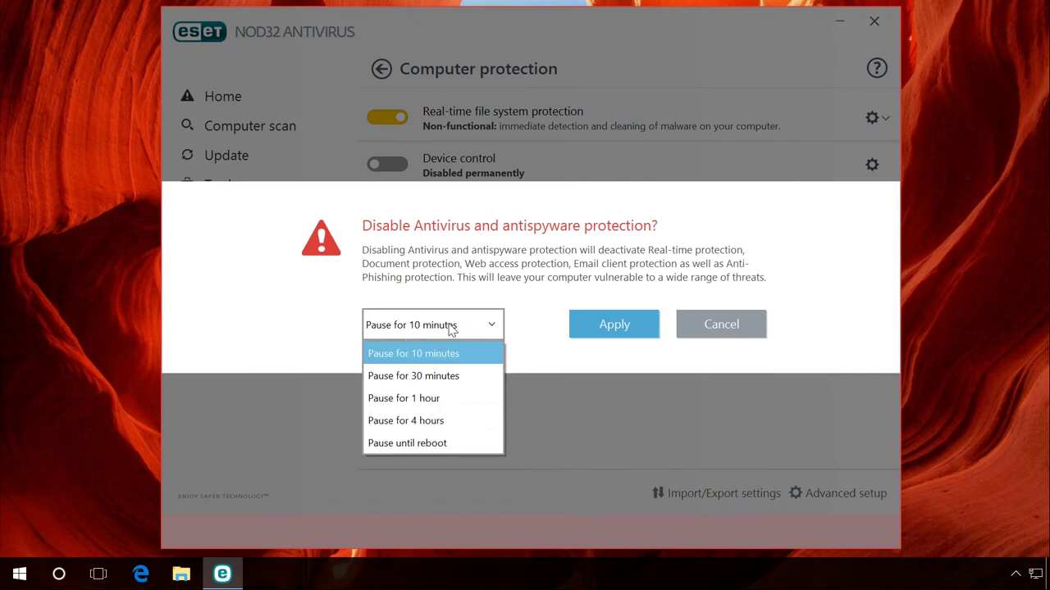
click(432, 376)
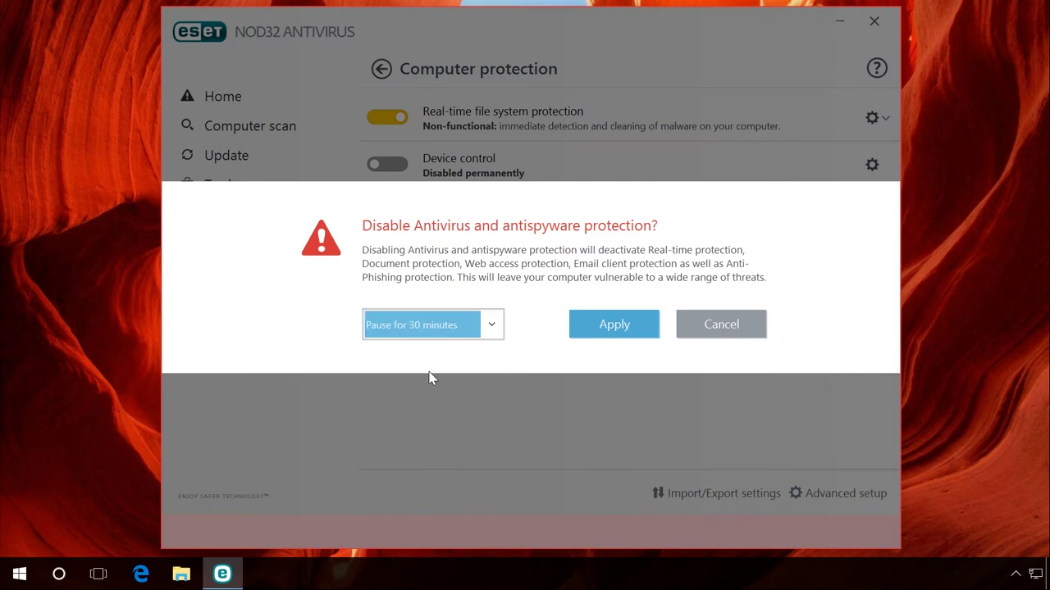
click(601, 335)
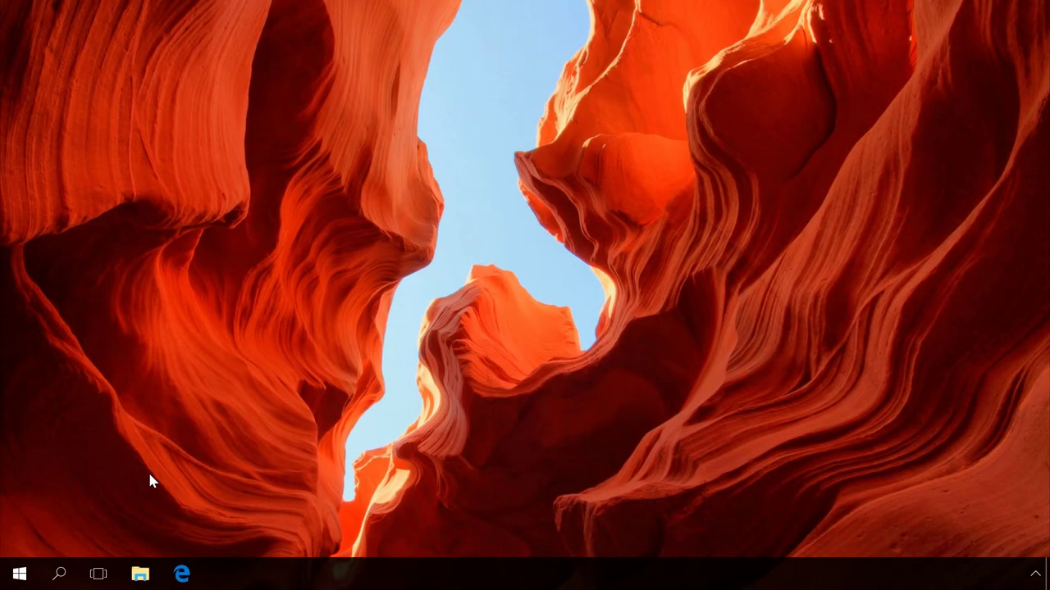
Step: Search for Windows Defender Security Center, open it and go to its settings
click(60, 574)
text(d)
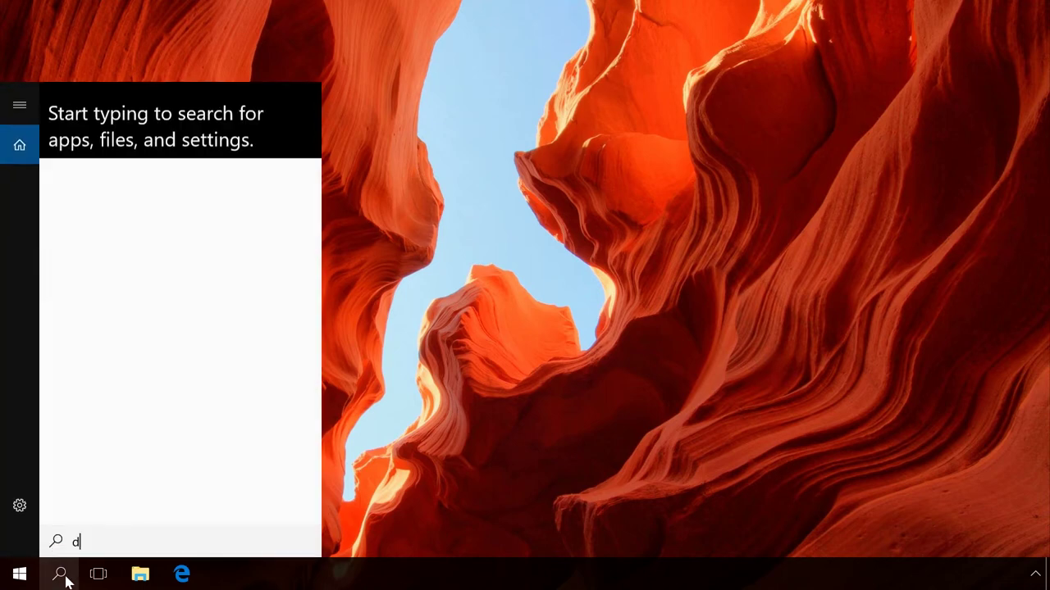
text(ef)
click(209, 176)
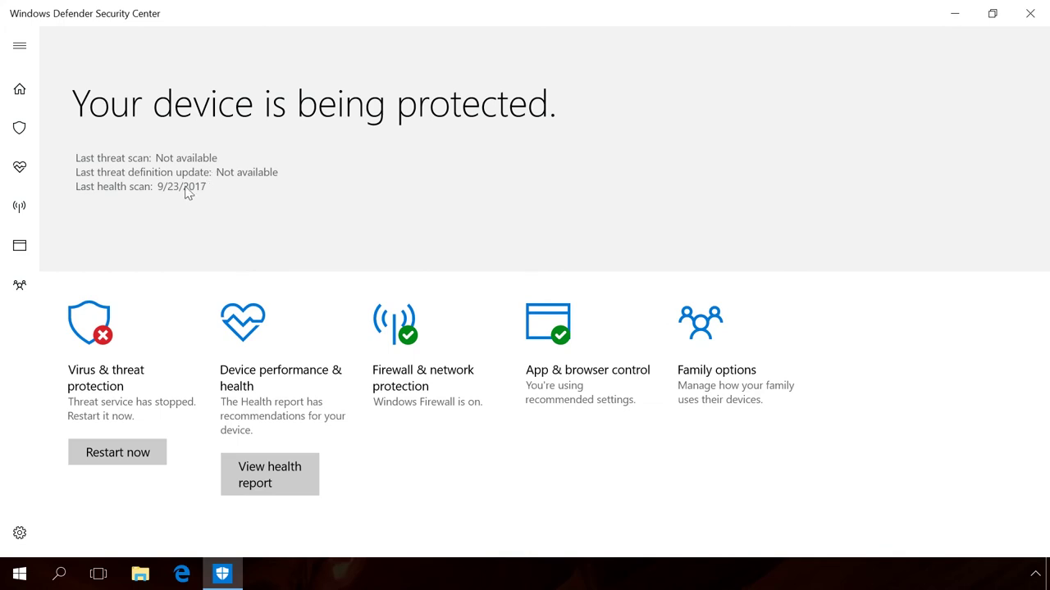
click(20, 532)
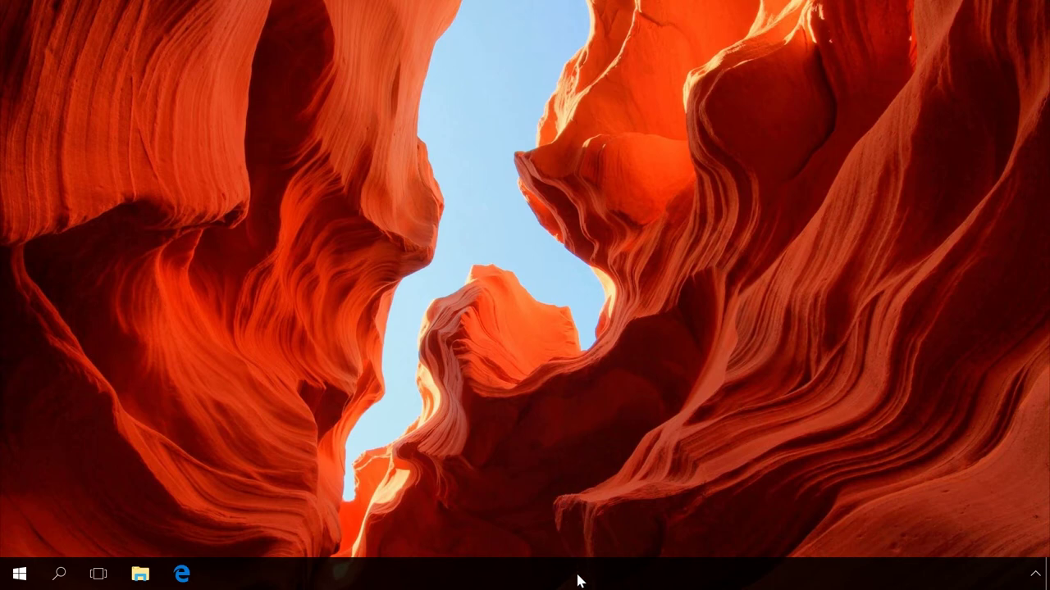
Step: Disable the VMware Tools Core Service startup item in Task Manager
right_click(579, 580)
click(627, 499)
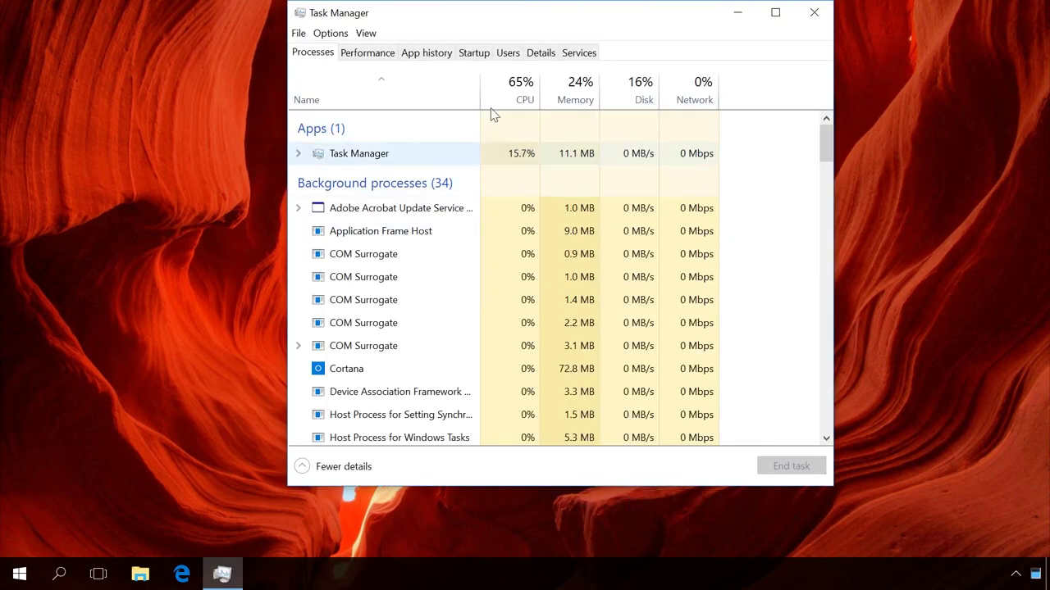
click(475, 54)
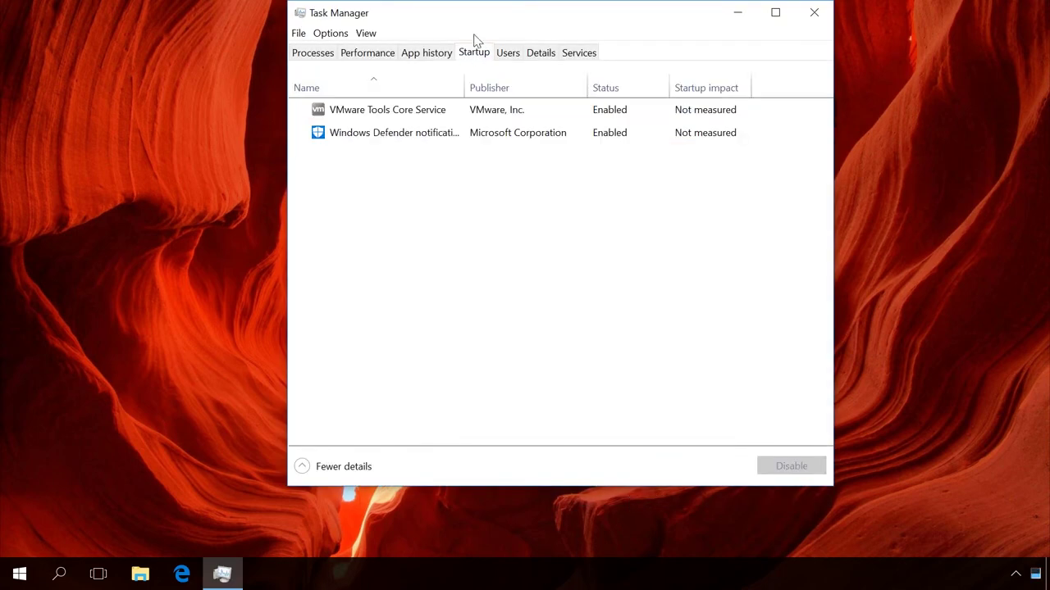
drag(463, 13, 458, 59)
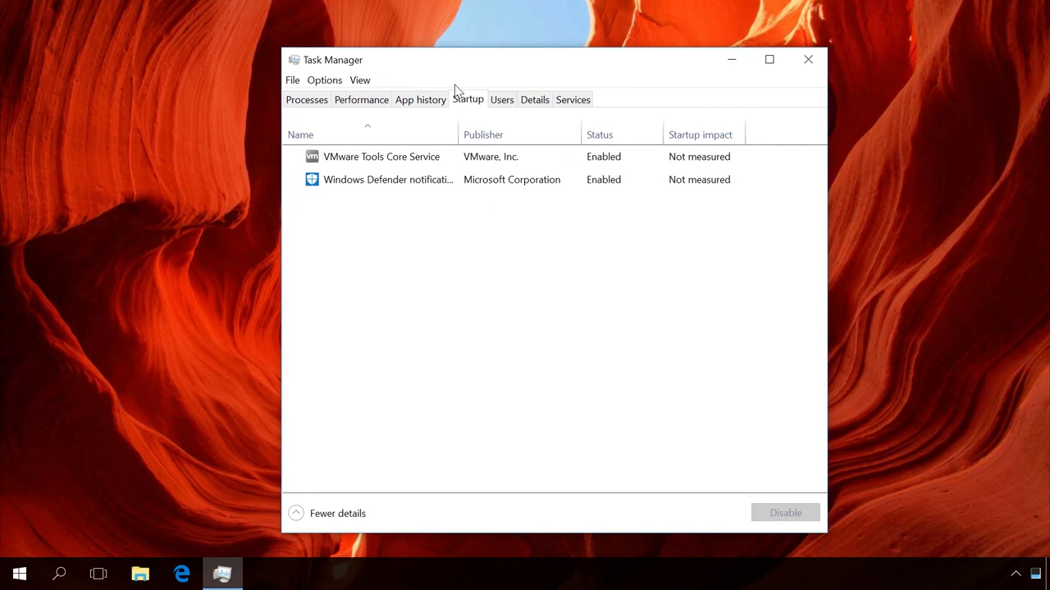
right_click(437, 160)
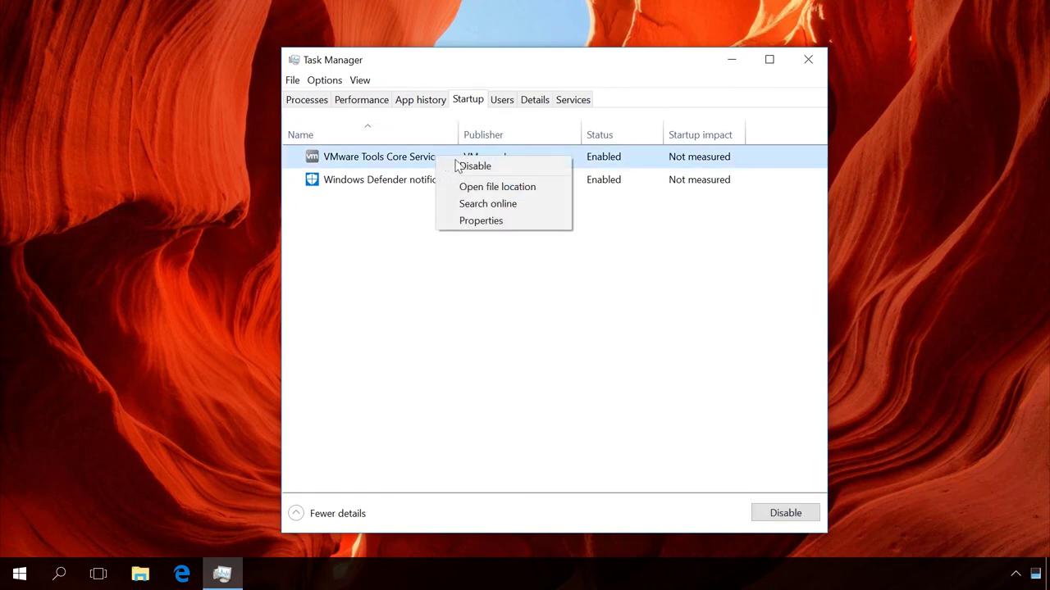
click(471, 168)
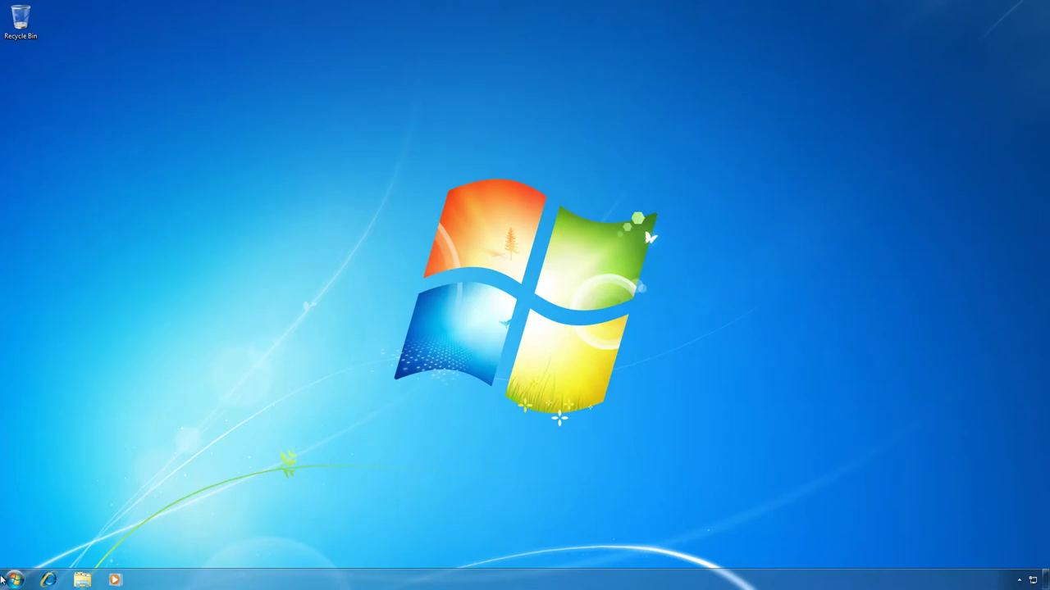
Step: Launch msconfig on the Windows 7 desktop and turn off the VMware Tools startup item
click(13, 582)
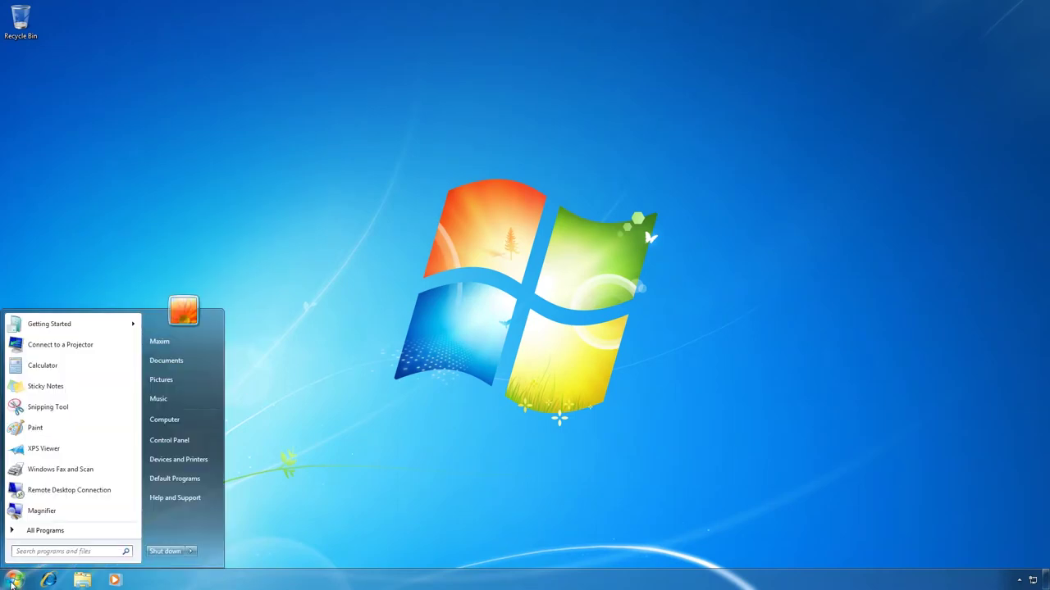
text(ms)
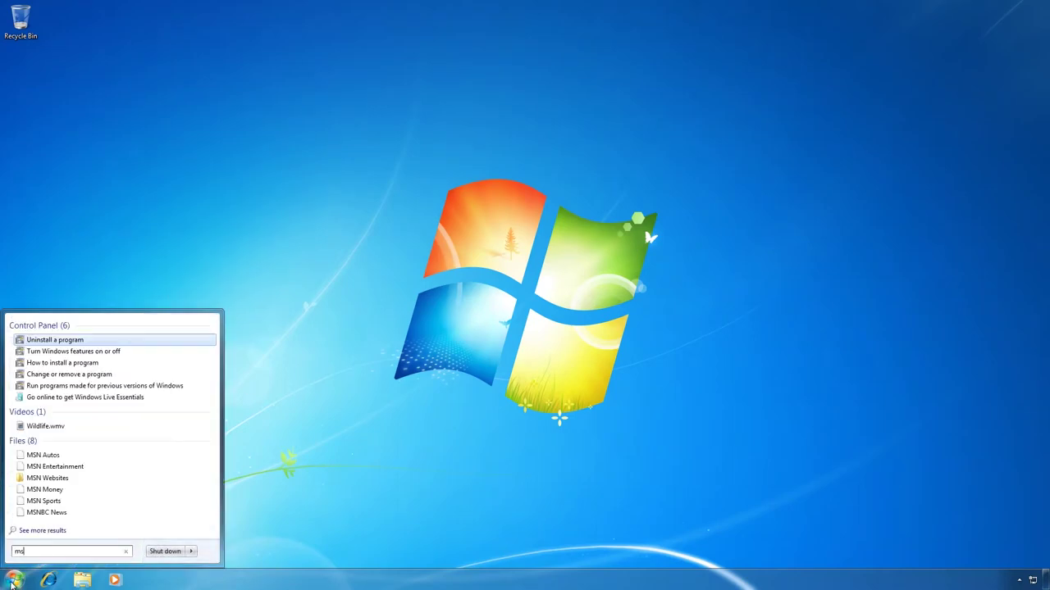
text(config)
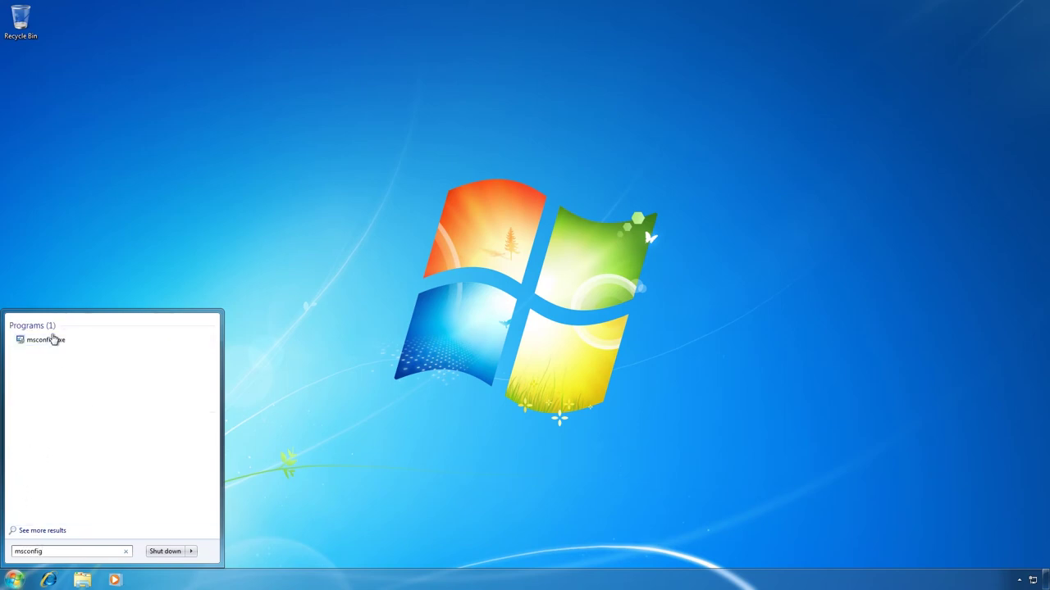
click(50, 339)
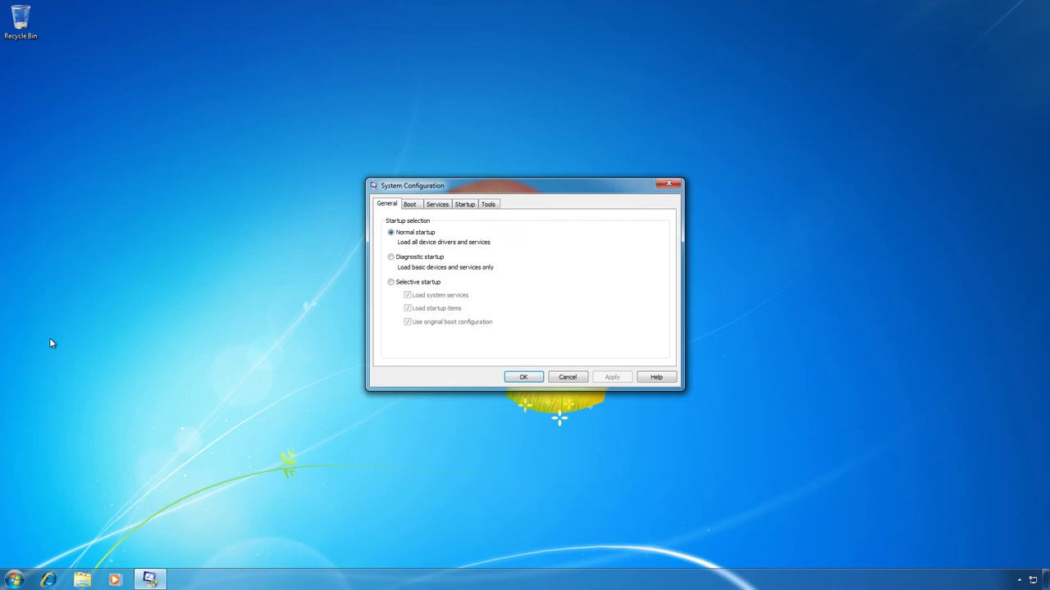
click(463, 205)
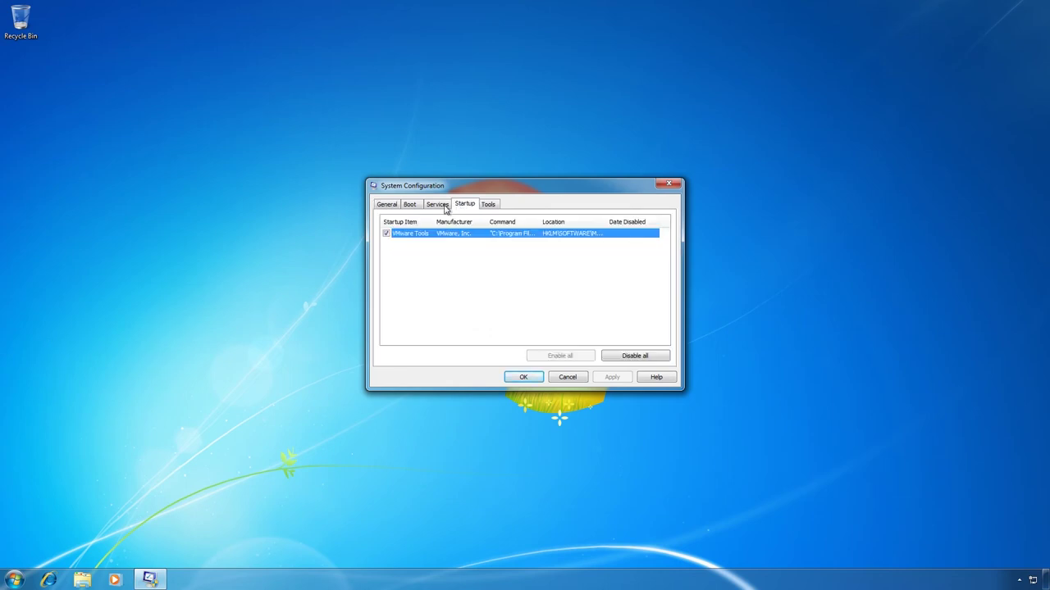
click(386, 234)
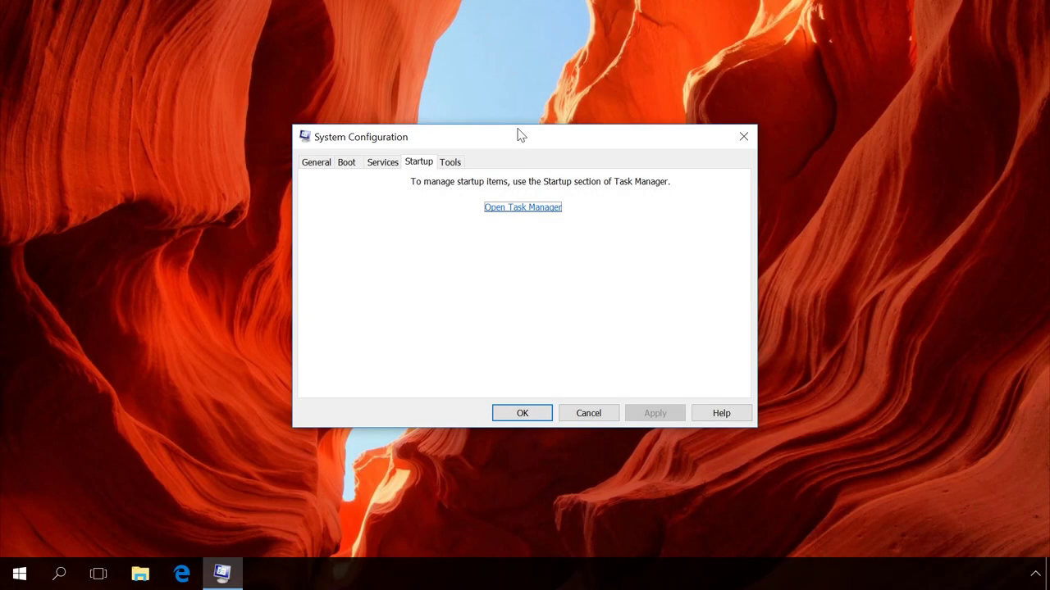
Step: Hide all Microsoft services and disable Adobe Acrobat Update, Adobe Flash Player Update, Google Update (gupdatem) and TP AutoConnect in Windows 10's System Configuration
click(393, 166)
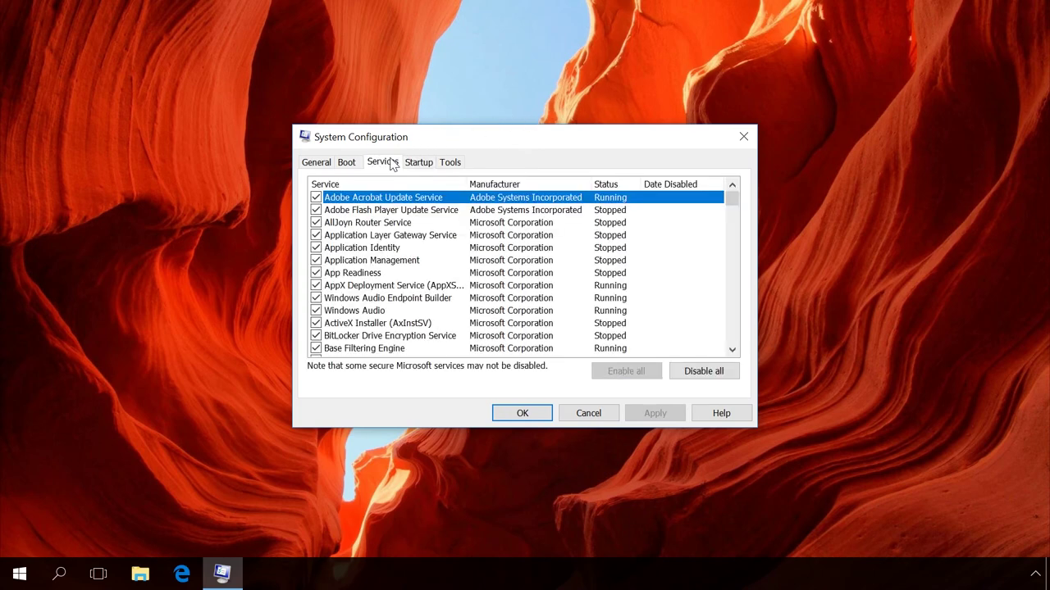
click(339, 390)
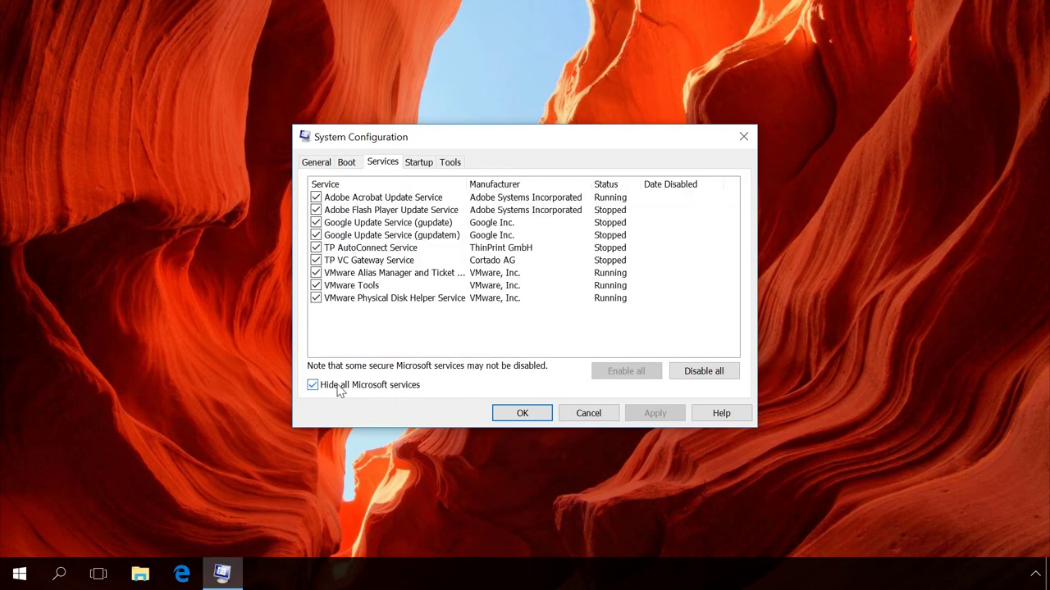
click(316, 198)
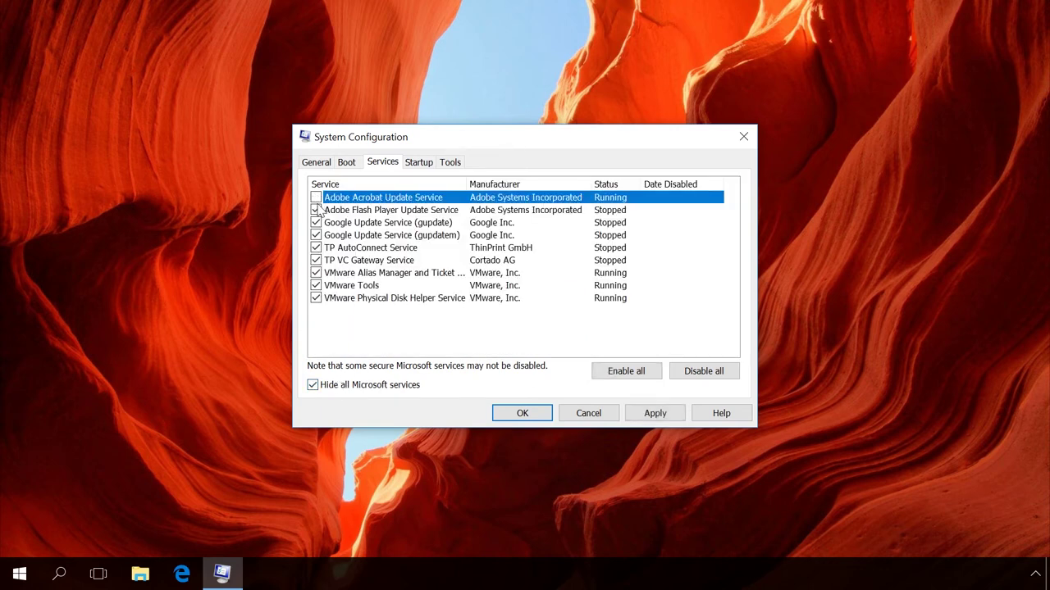
click(317, 210)
click(316, 236)
click(317, 248)
Step: Set the number of processors to 4 in the advanced boot options and apply the System Configuration changes
click(347, 164)
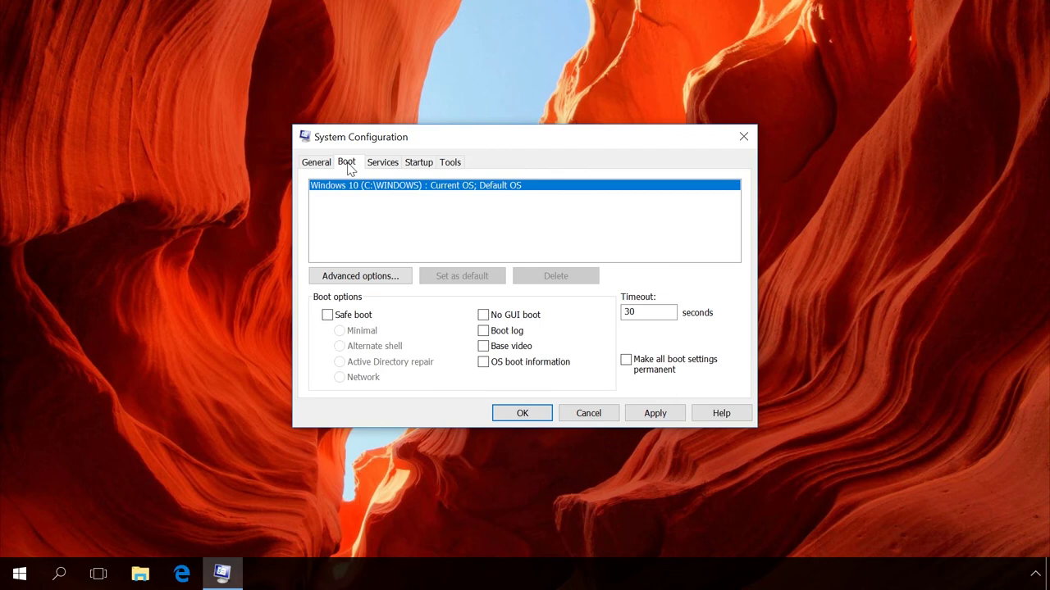
click(366, 272)
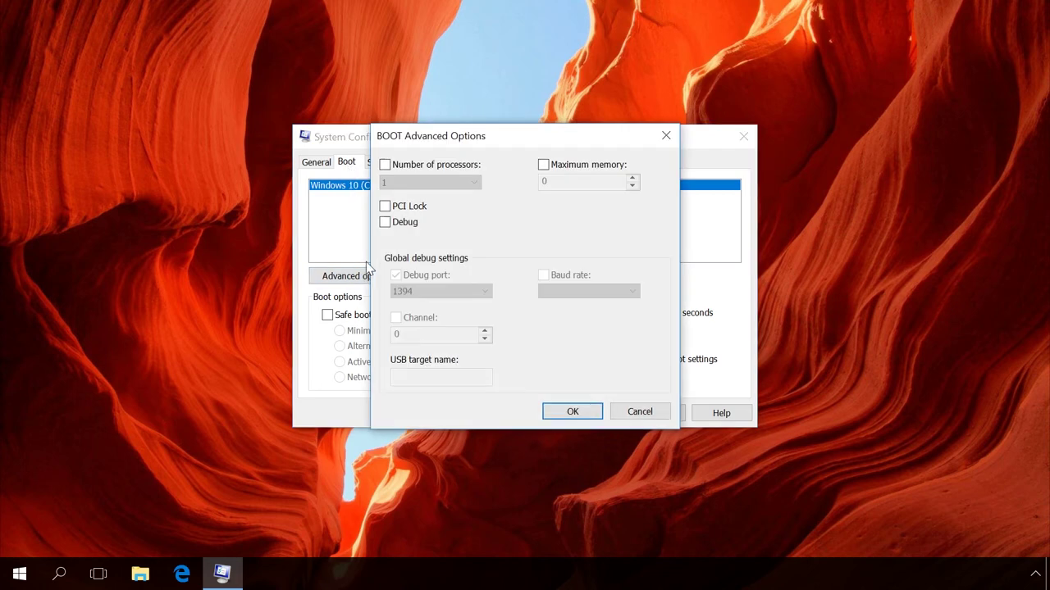
click(401, 169)
click(402, 182)
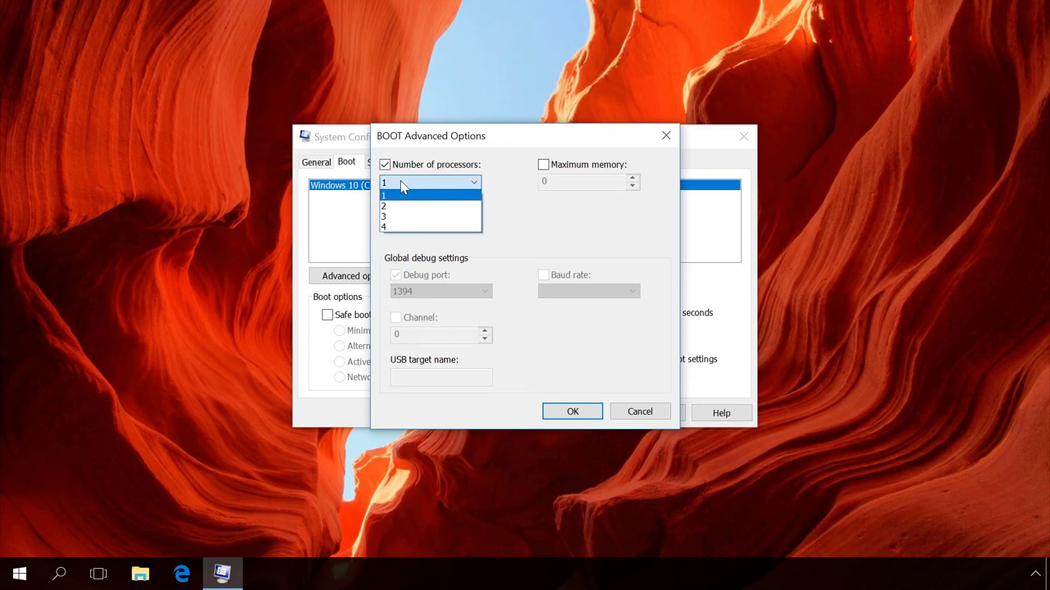
click(389, 228)
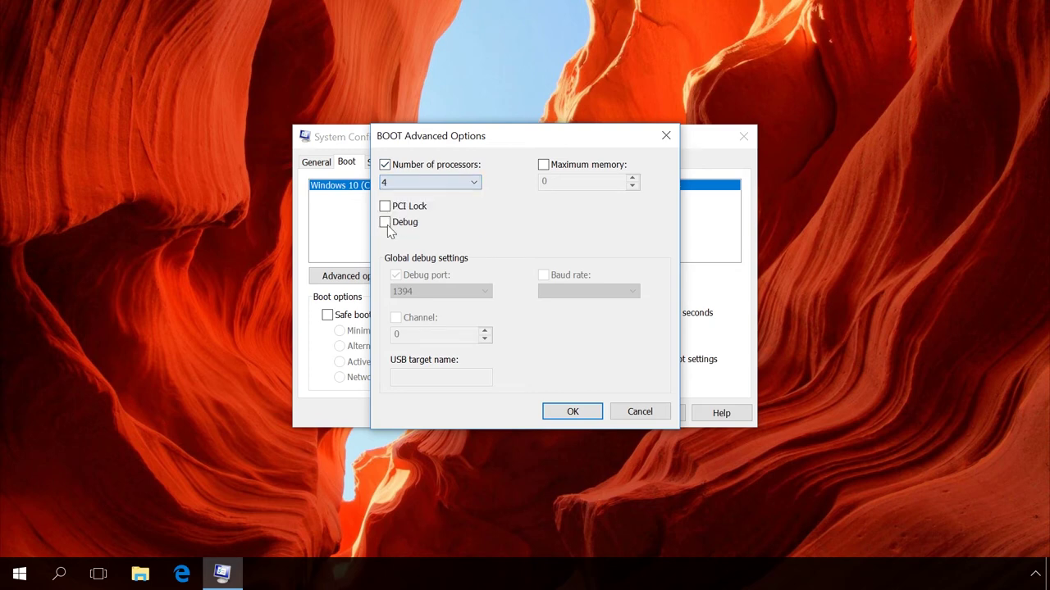
click(566, 415)
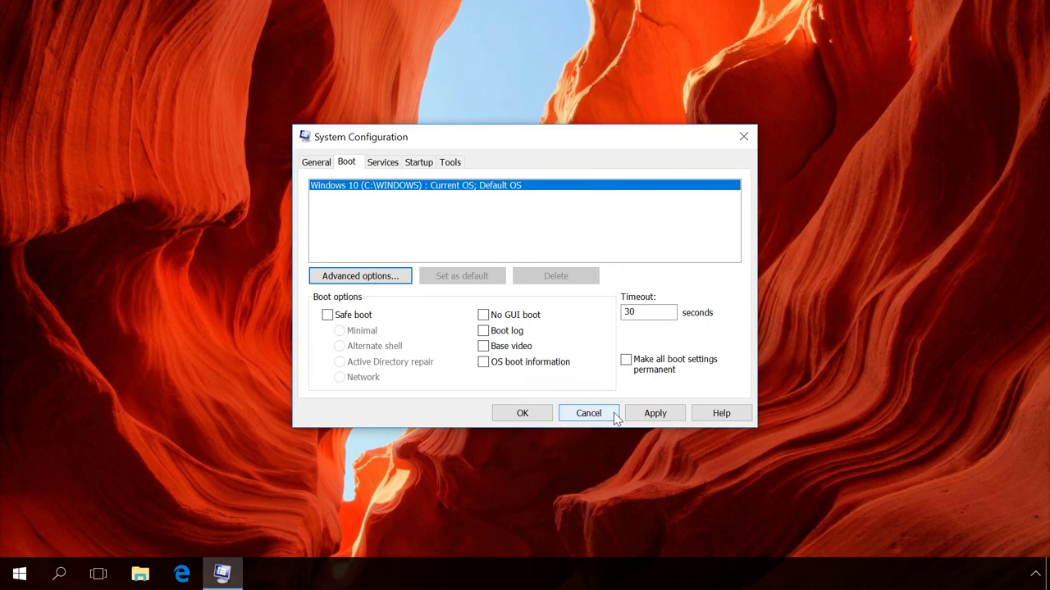
click(638, 414)
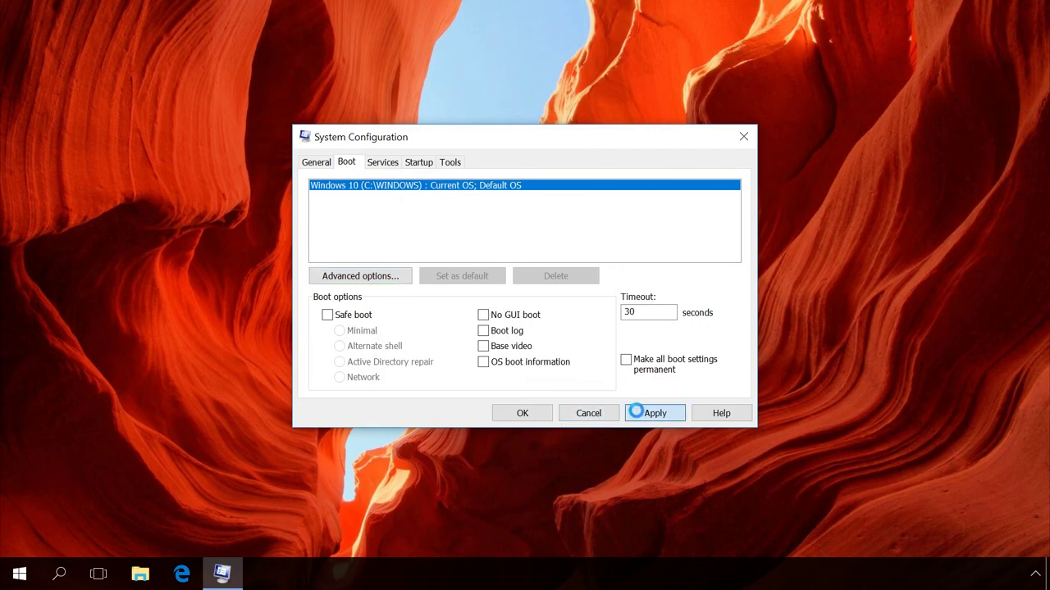
Step: Confirm the System Configuration changes, then switch to CCleaner and scan the registry for issues with all categories included
click(531, 414)
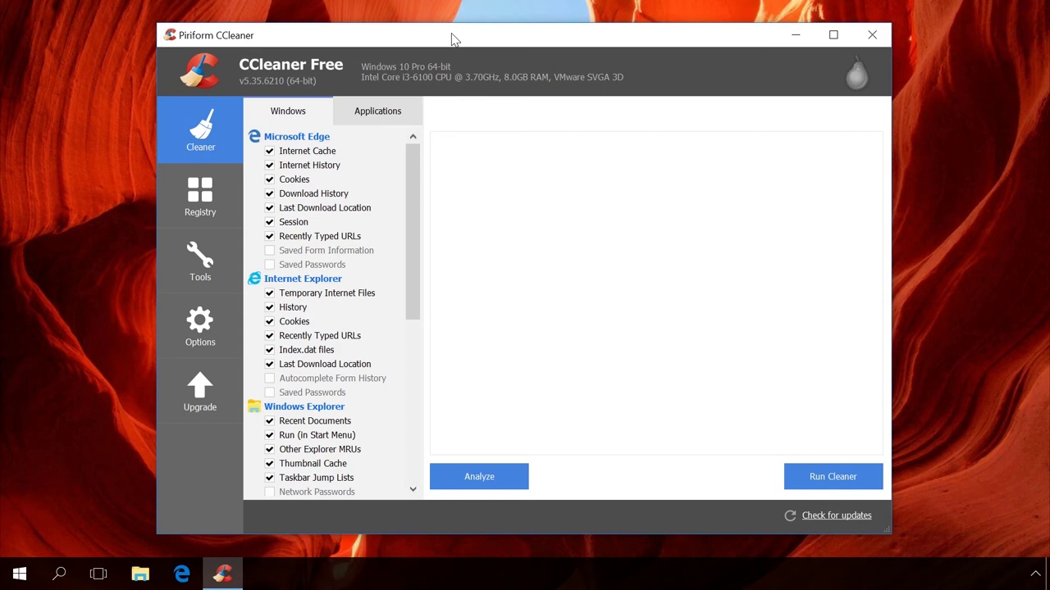
click(208, 203)
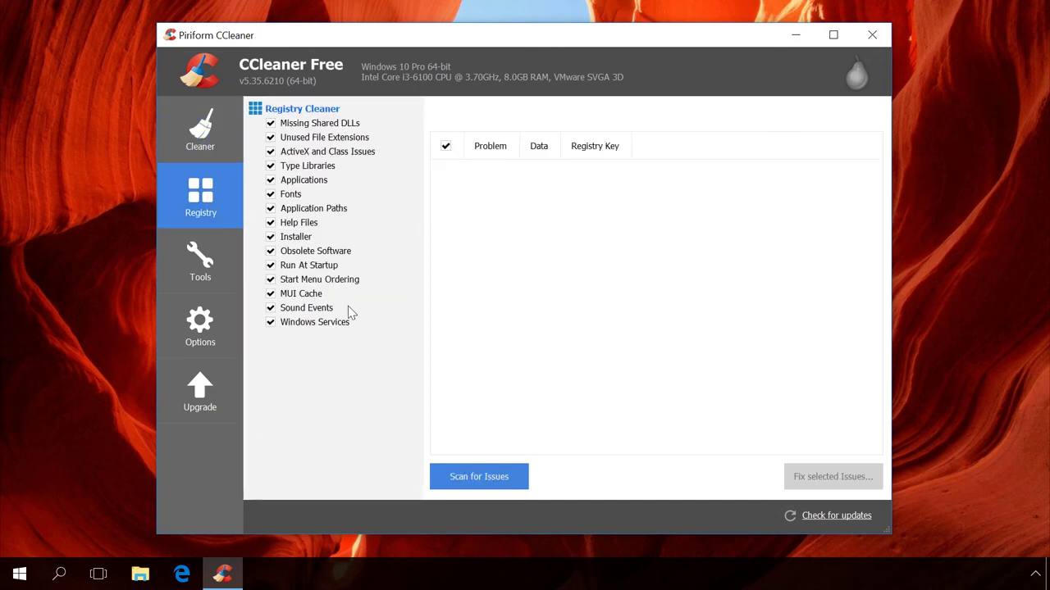
click(460, 483)
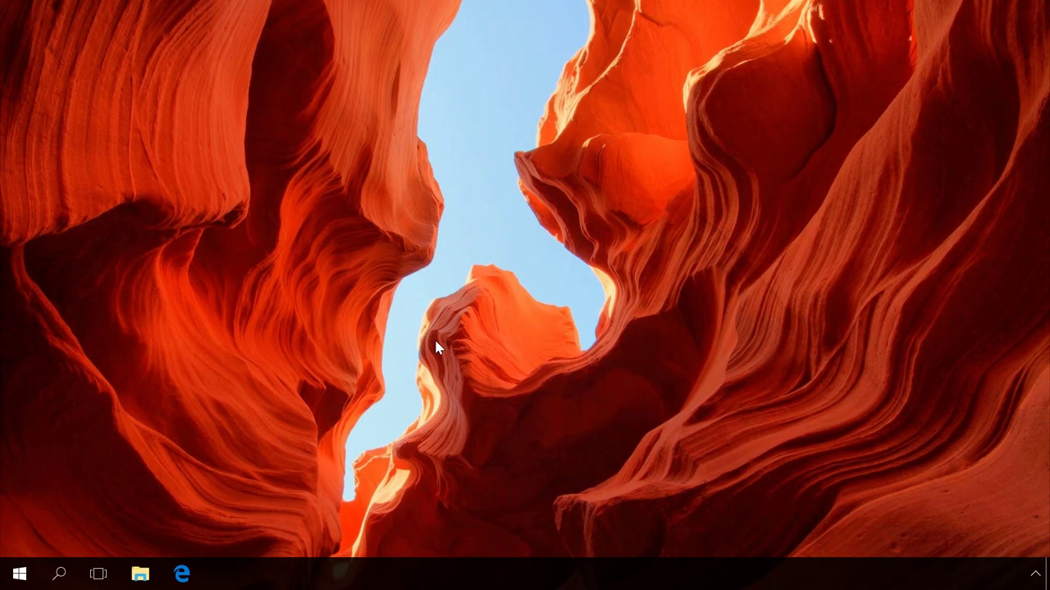
Step: Open the Background apps page in the privacy section of Windows Settings
right_click(18, 571)
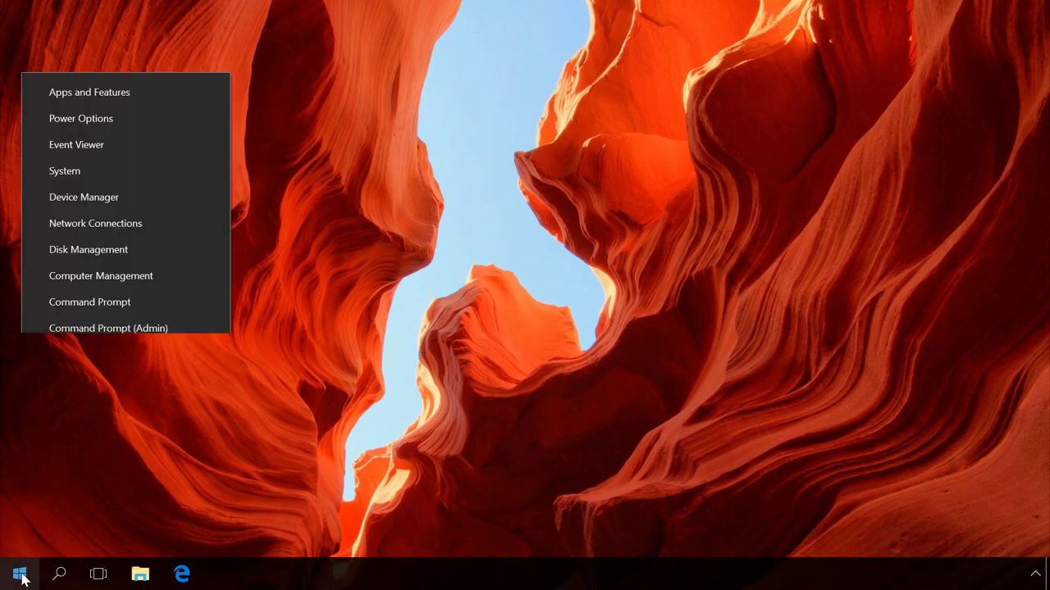
click(77, 416)
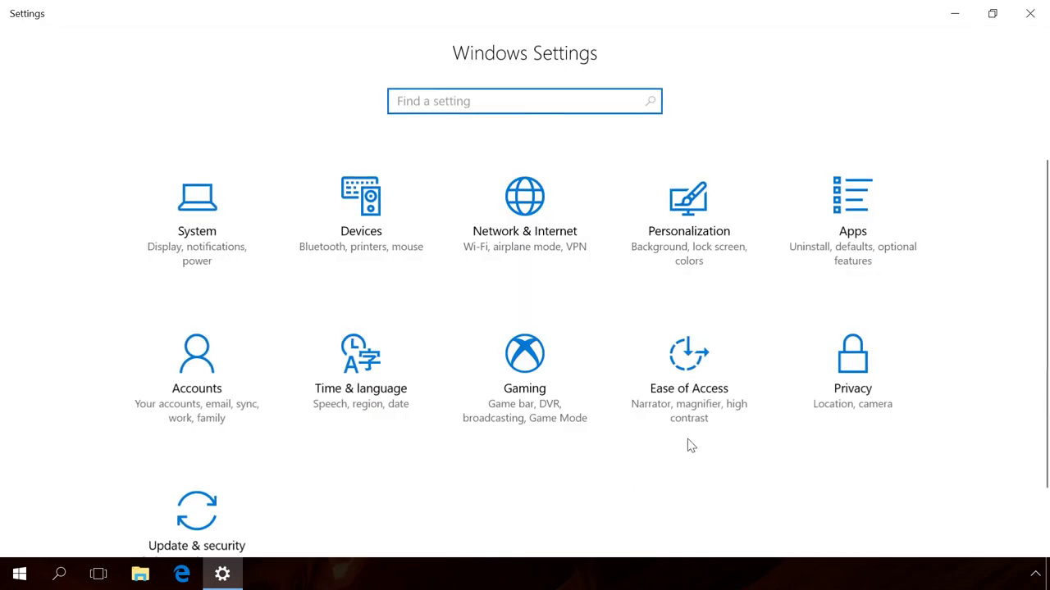
click(845, 377)
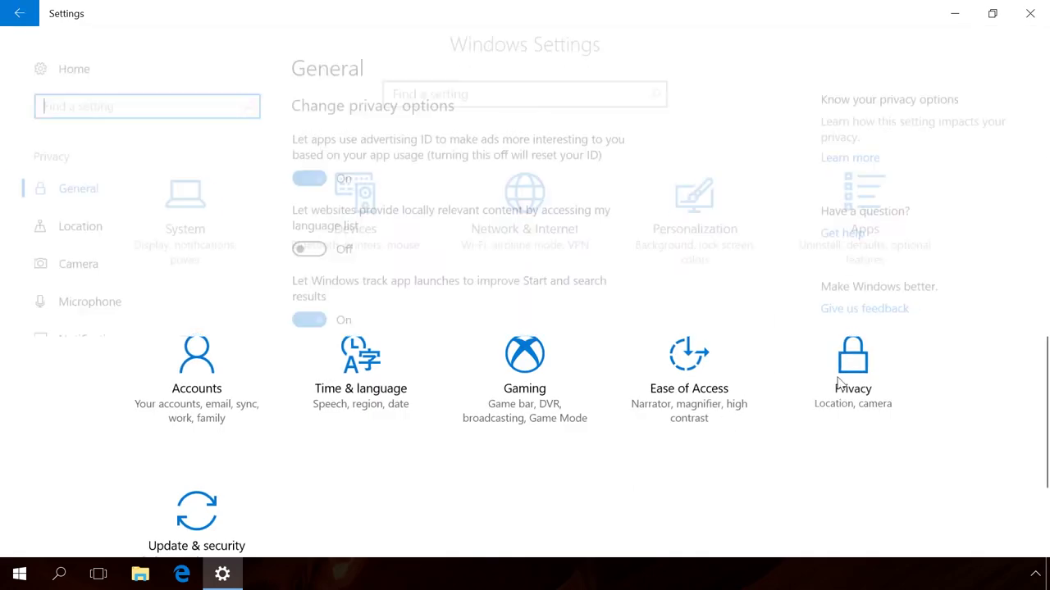
scroll(187, 272, down, 2)
scroll(187, 272, down, 3)
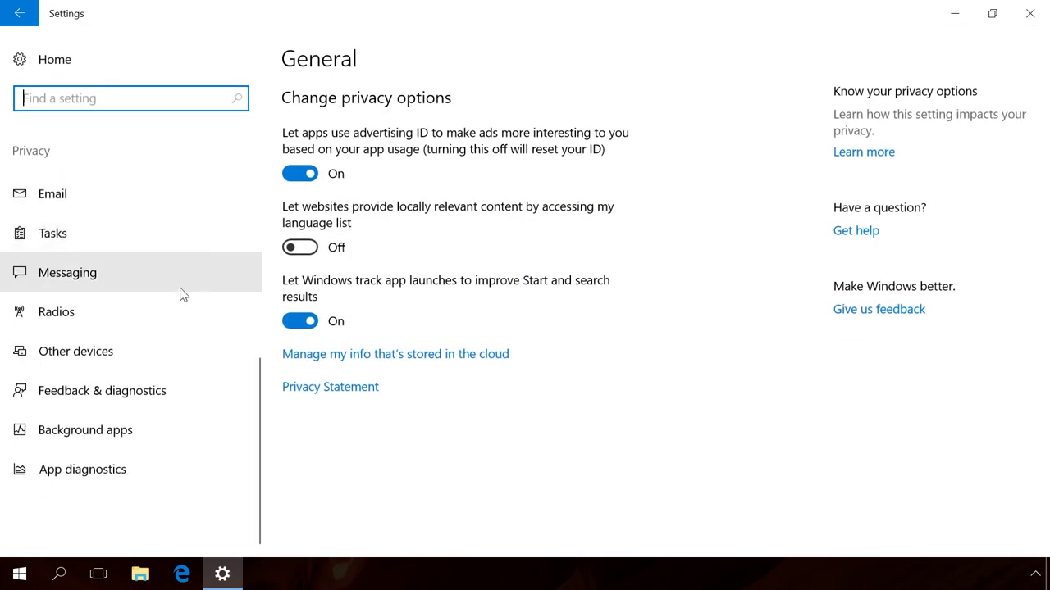
click(103, 431)
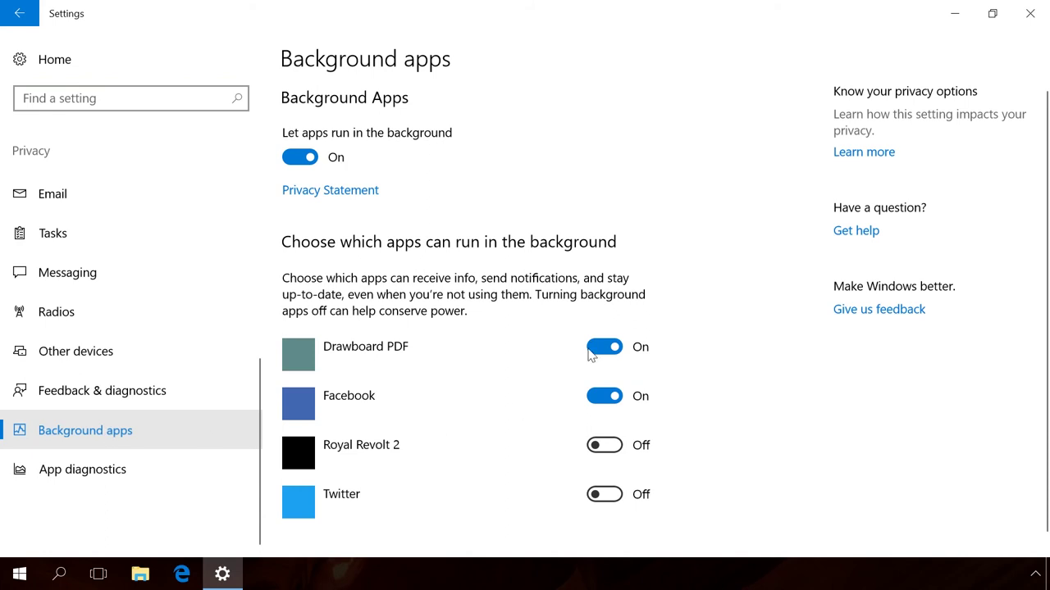
Step: Stop 3D Builder, Alarms & Clock, Calculator, Calendar and Camera from running in the background, and disallow apps from controlling radios
click(615, 348)
click(607, 397)
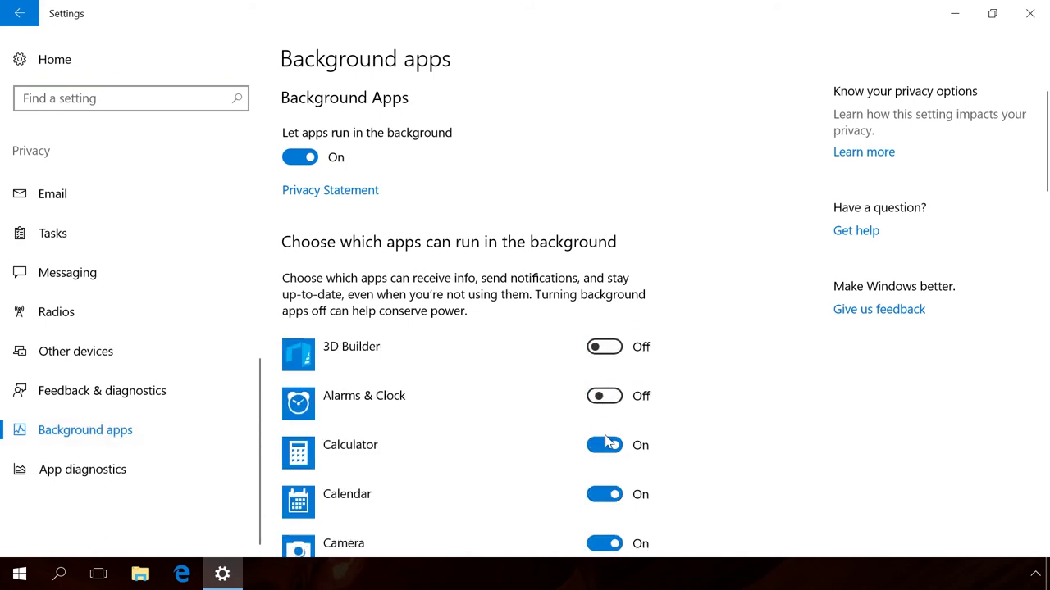
click(606, 447)
click(607, 493)
click(607, 544)
scroll(621, 492, down, 3)
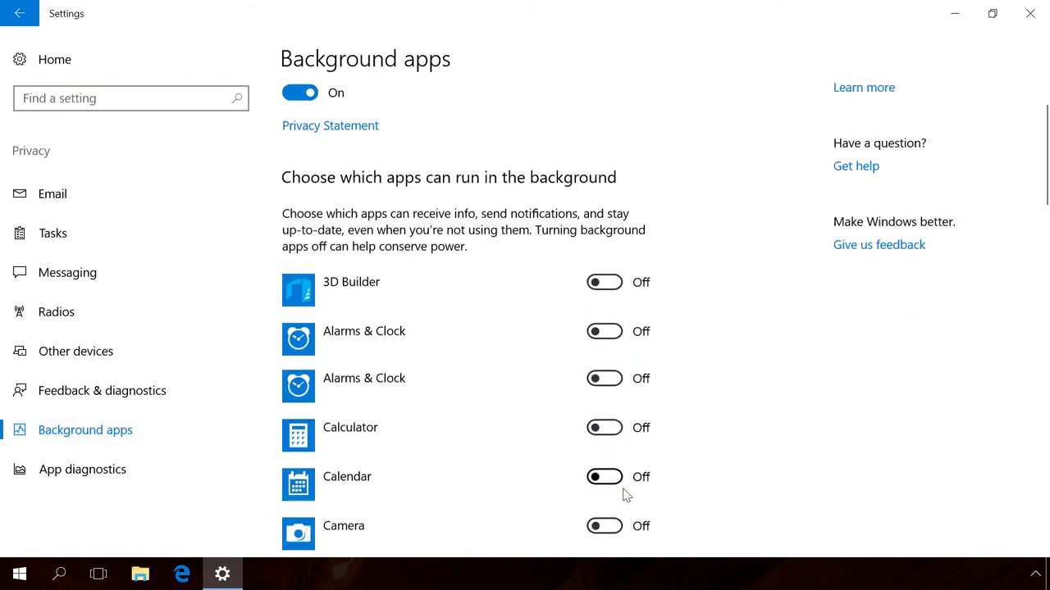
click(607, 453)
click(91, 311)
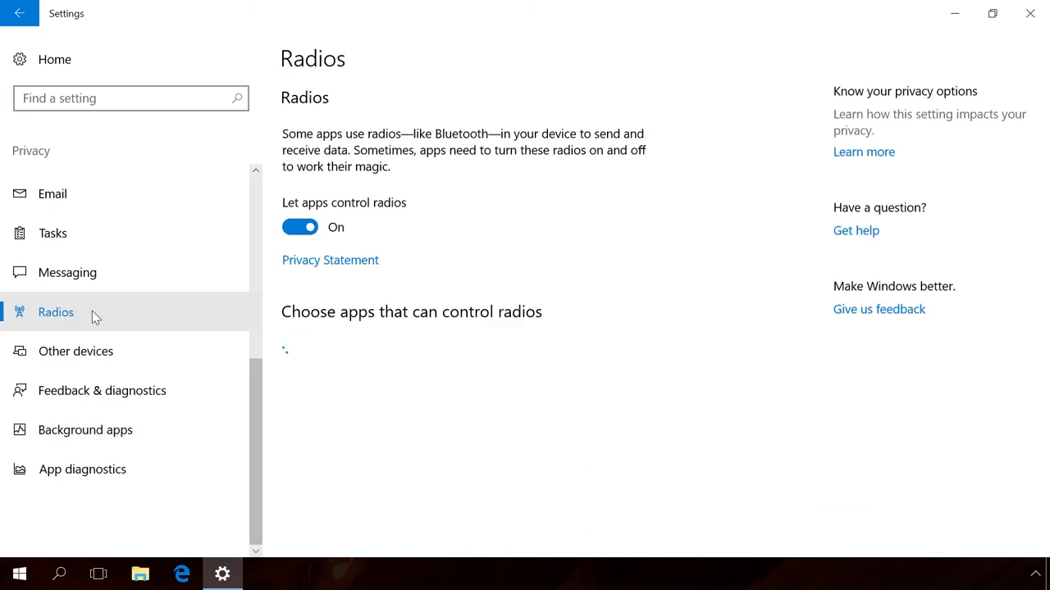
click(310, 230)
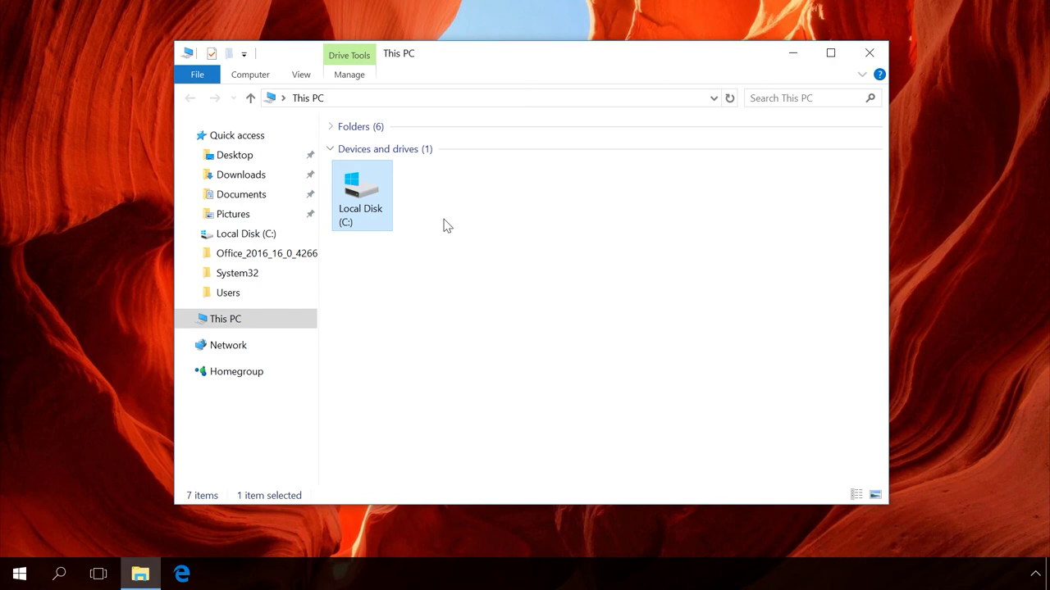
Step: Open Optimize Drives from the properties of Local Disk (C:) and turn off the scheduled optimization
right_click(368, 223)
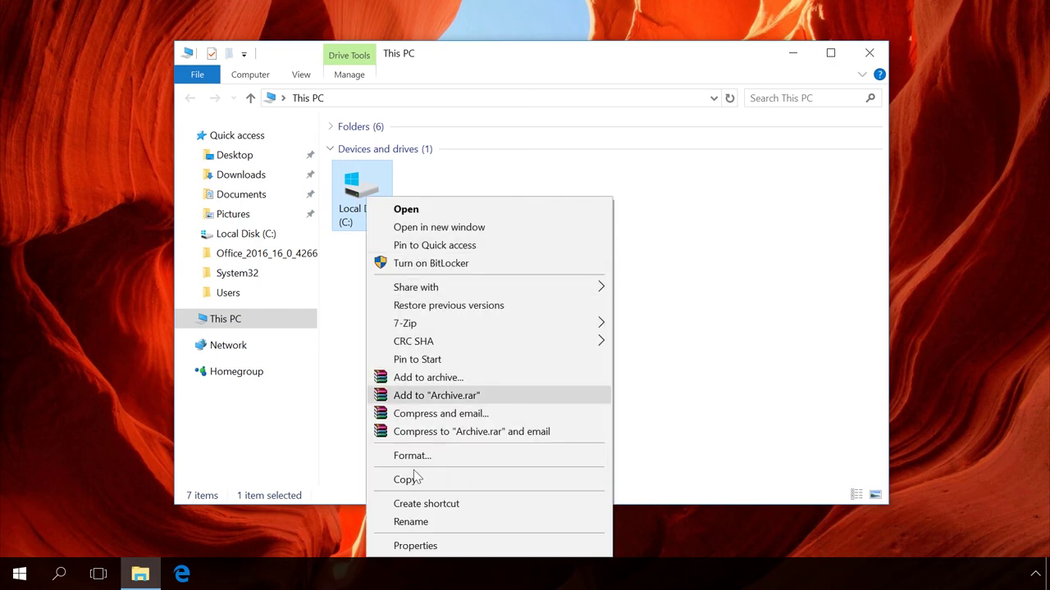
click(415, 546)
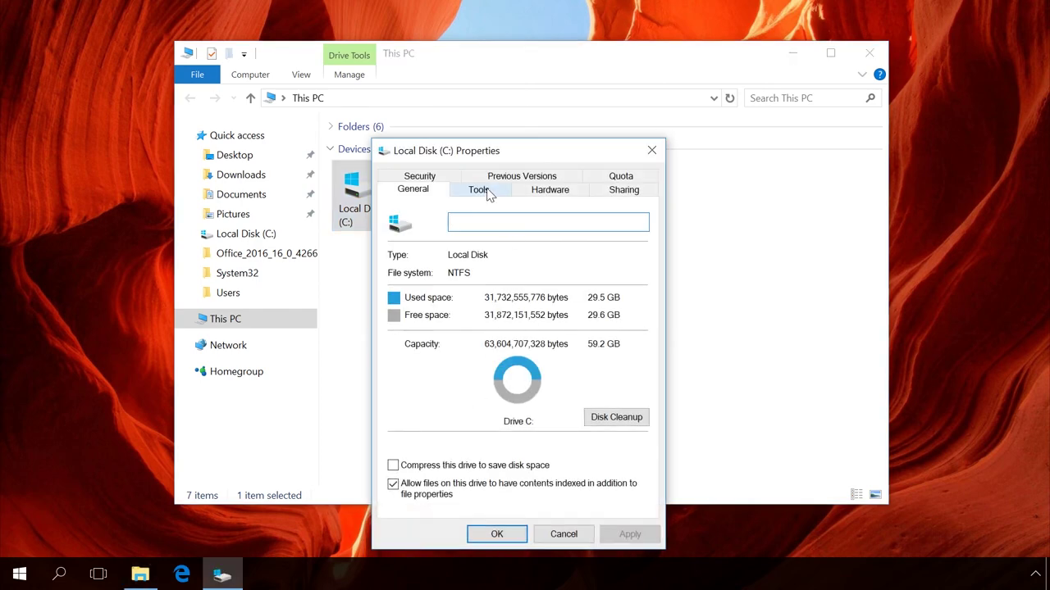
click(485, 192)
click(565, 351)
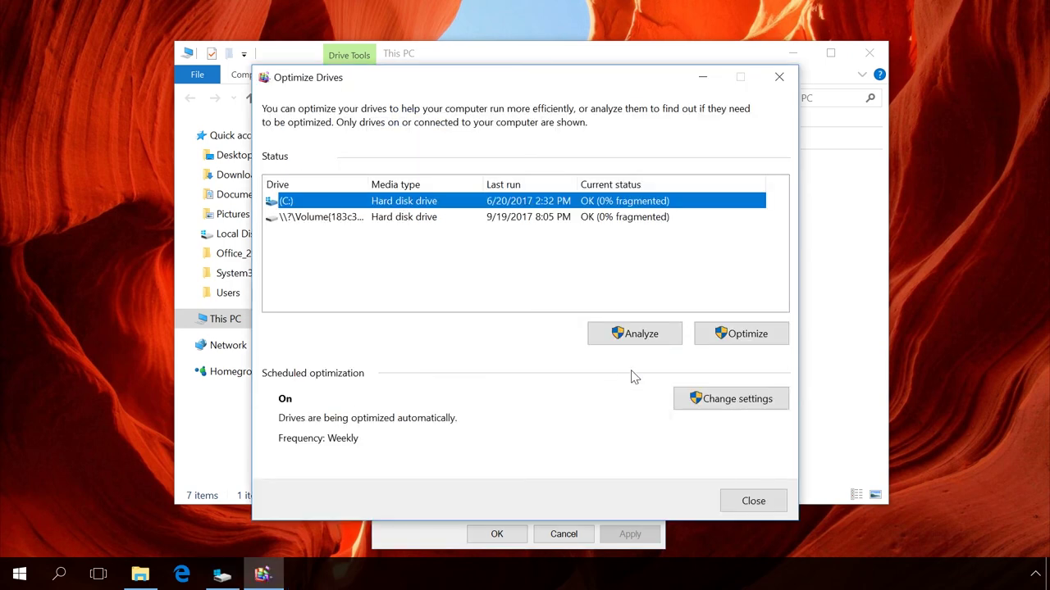
click(701, 400)
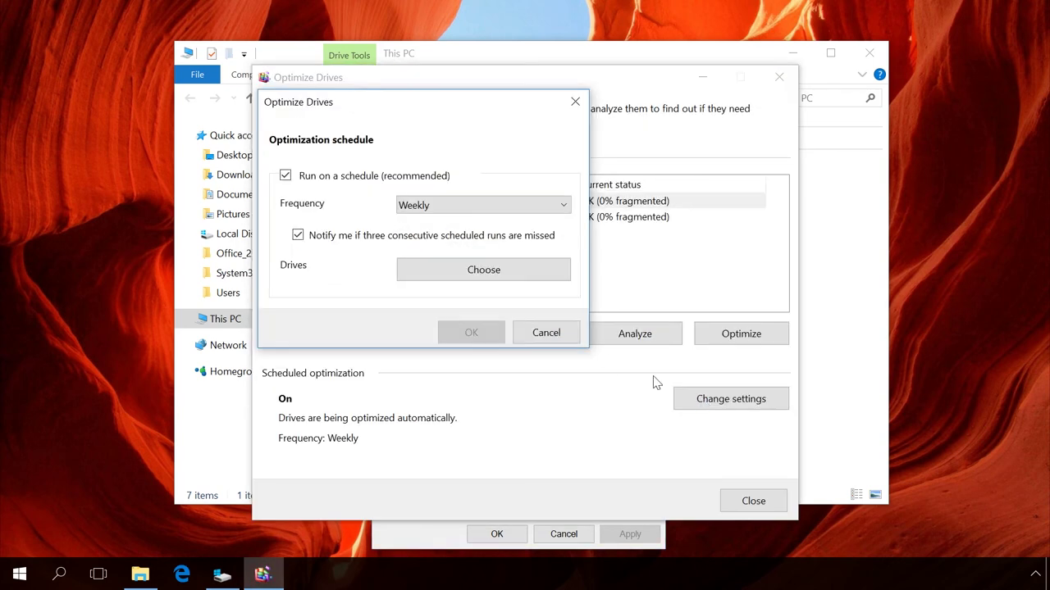
click(286, 175)
click(347, 181)
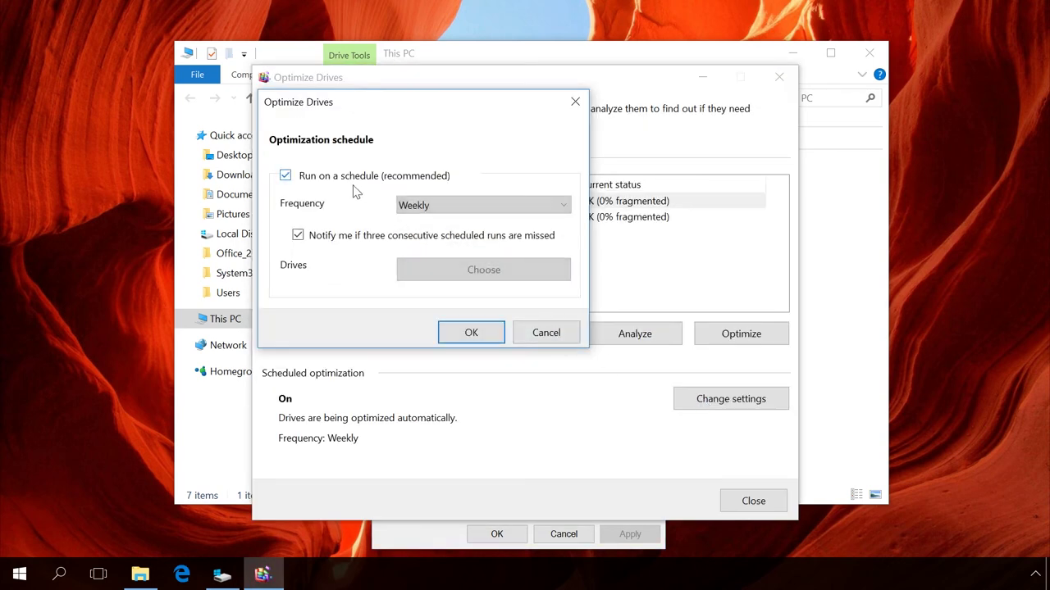
click(492, 328)
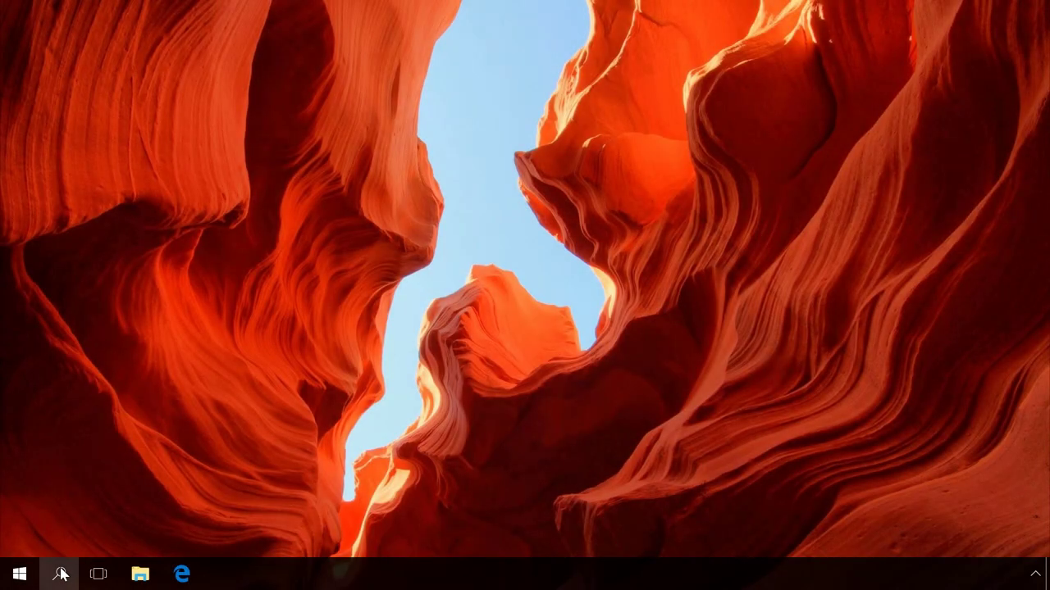
Step: Search Windows for Services, open the console and look through the list of local services
click(60, 575)
text(s)
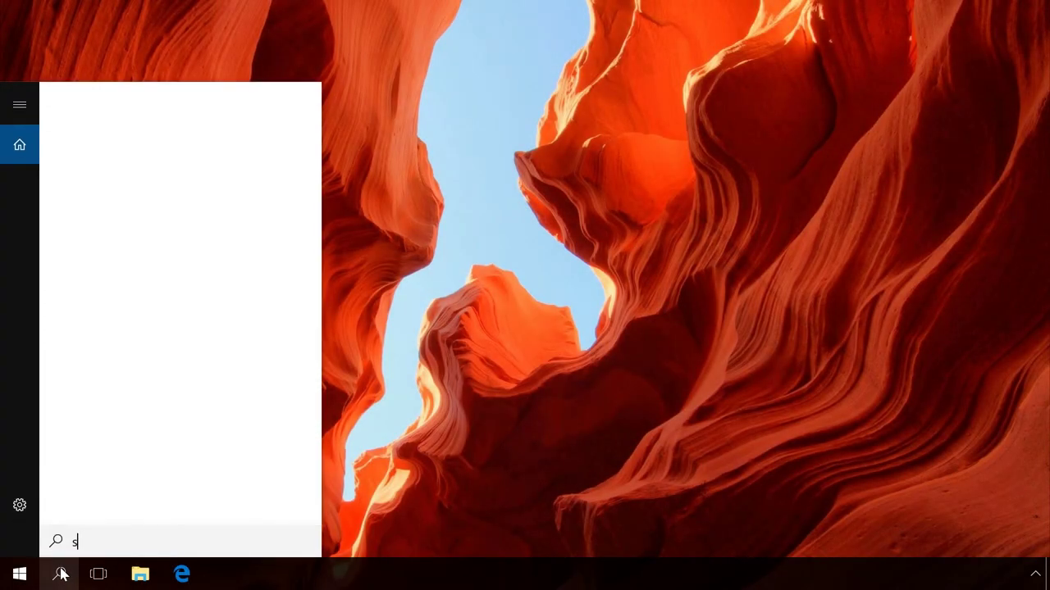
text(er)
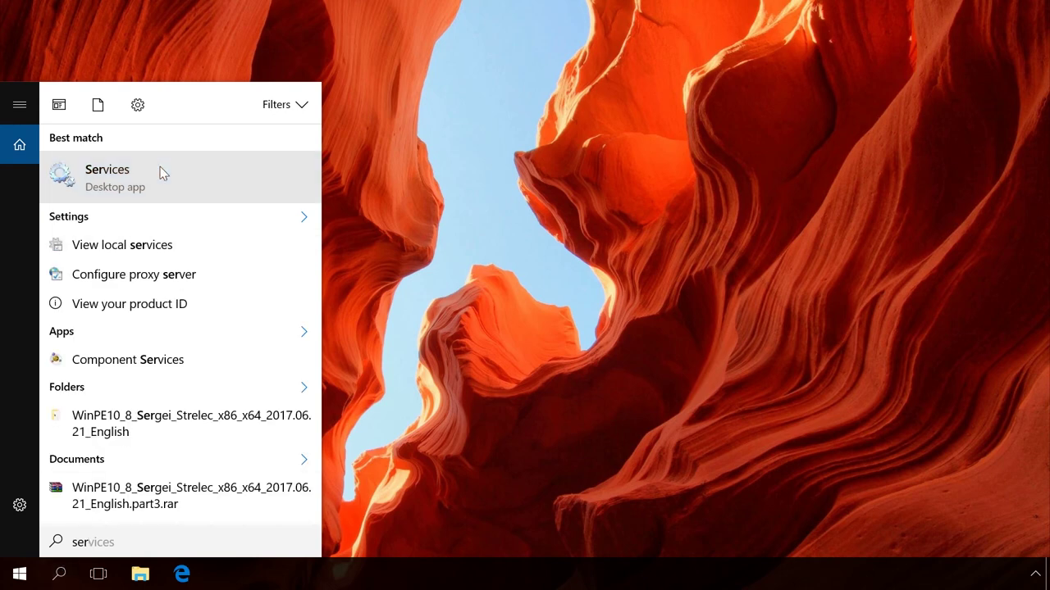
click(162, 173)
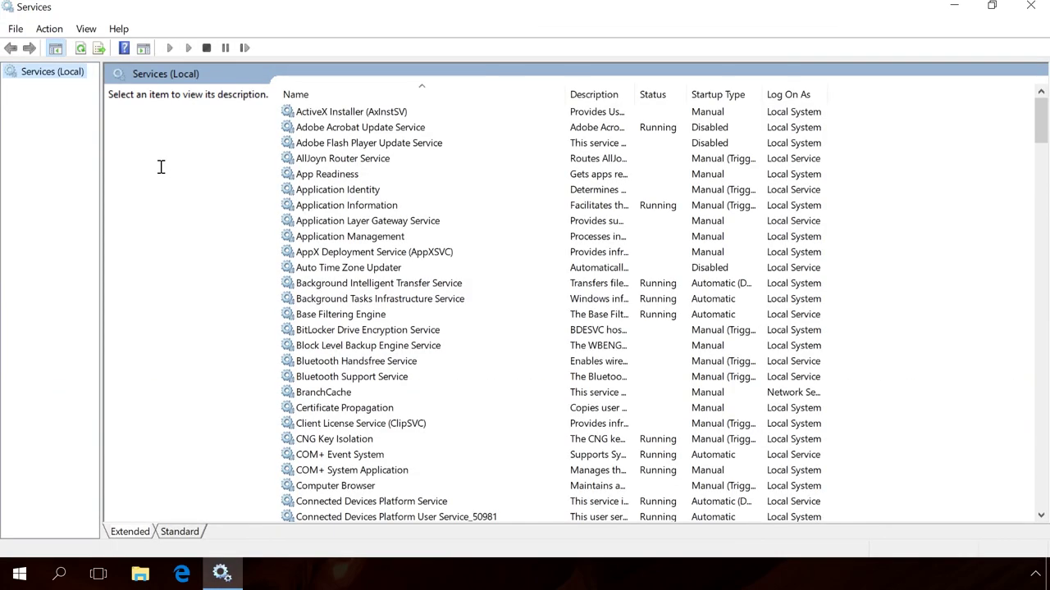
scroll(318, 210, down, 8)
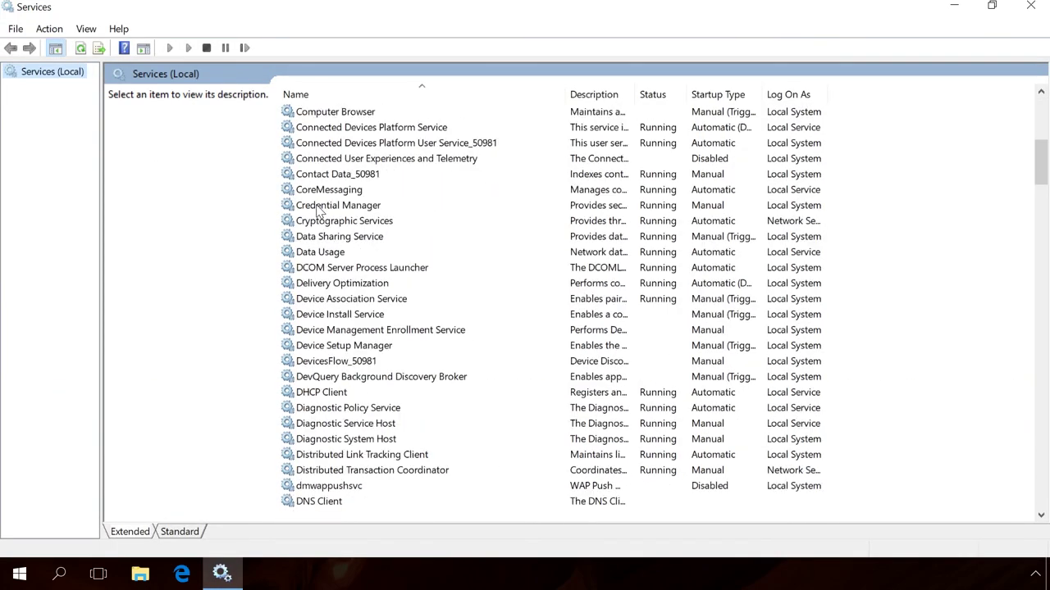
scroll(318, 210, down, 8)
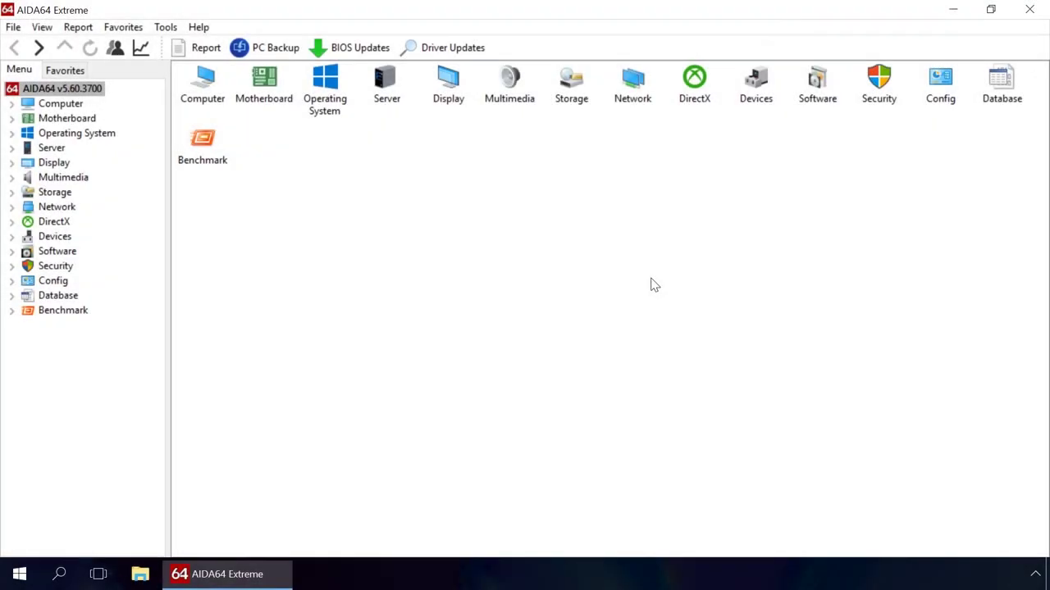
Step: Switch to AIDA64 Extreme and check the computer's sensor temperatures, including the CPU and its cores
click(41, 104)
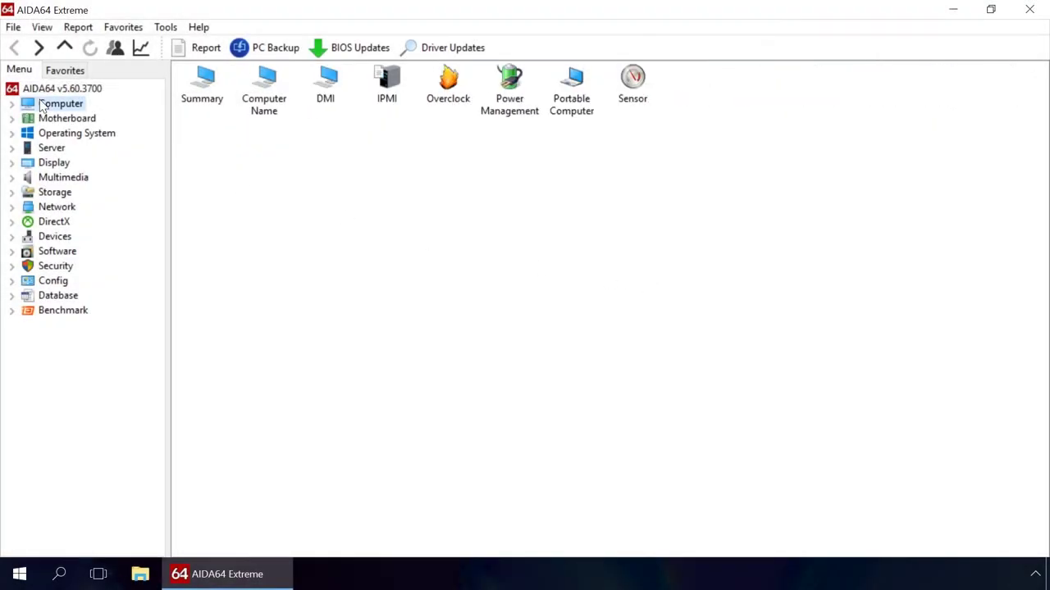
double_click(640, 78)
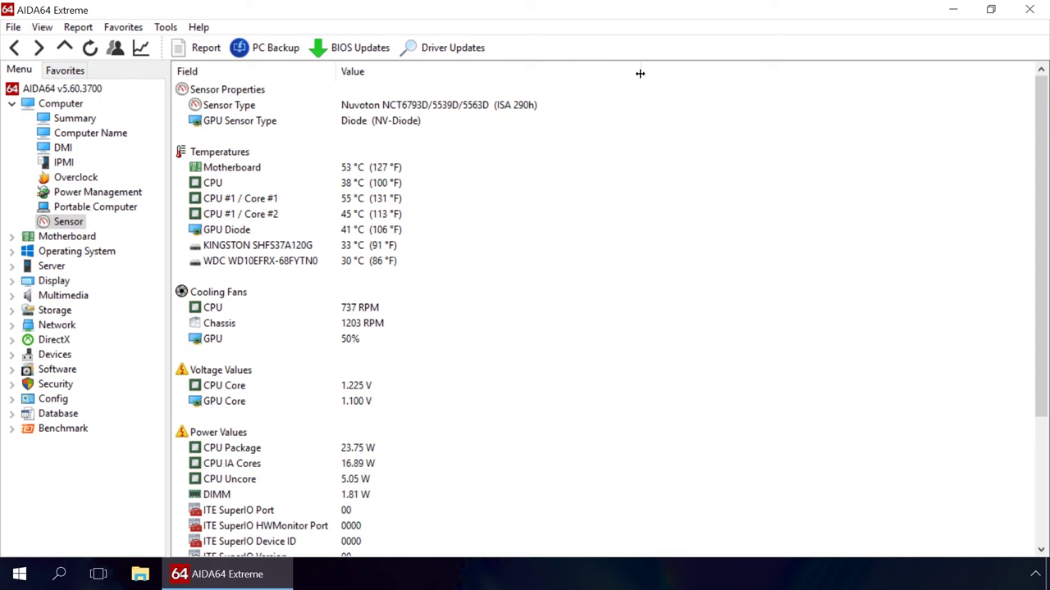
click(236, 155)
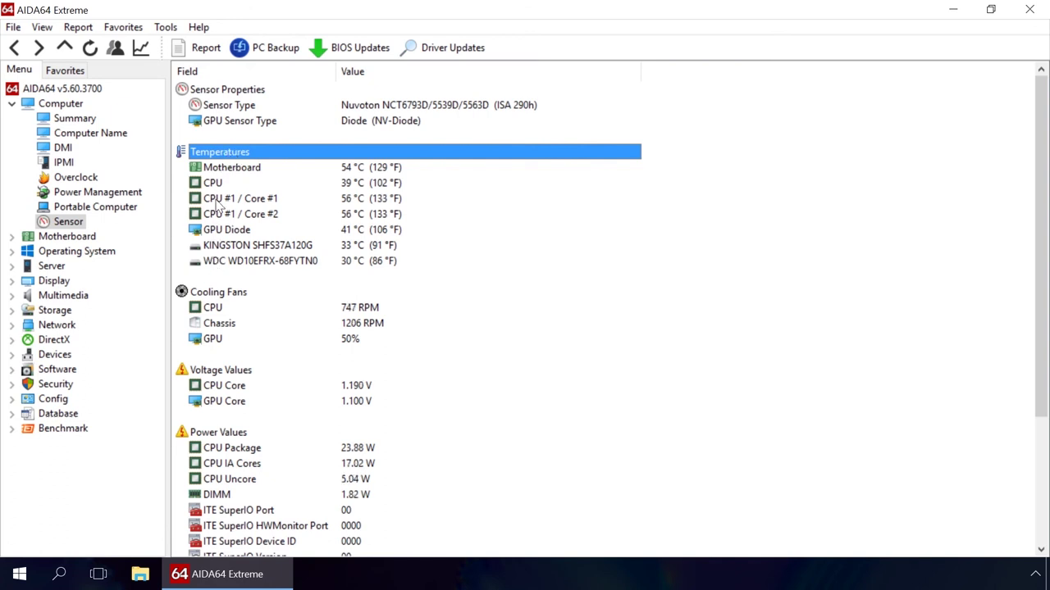
click(221, 185)
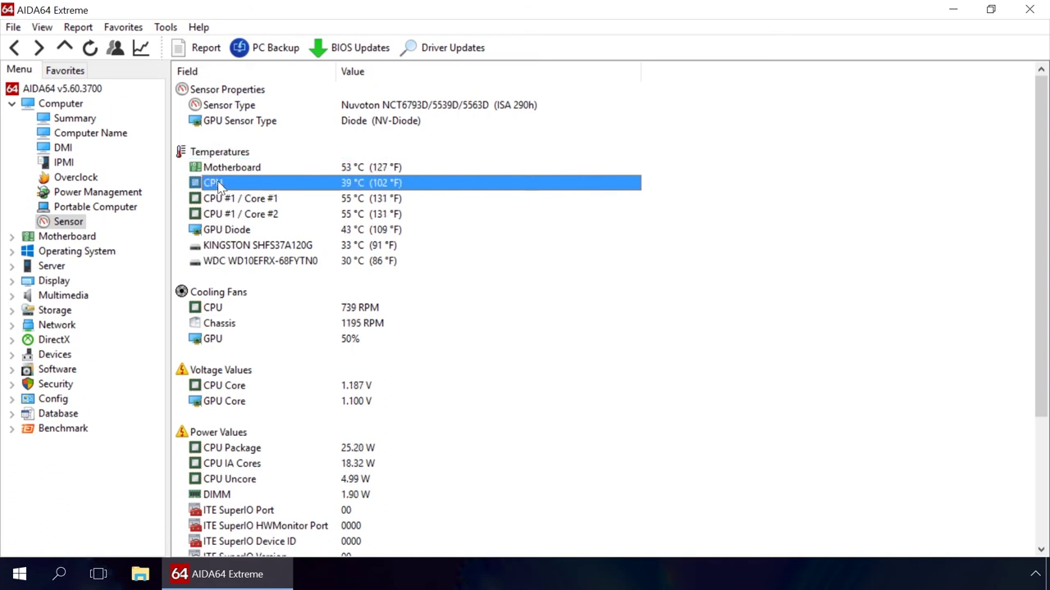
click(222, 201)
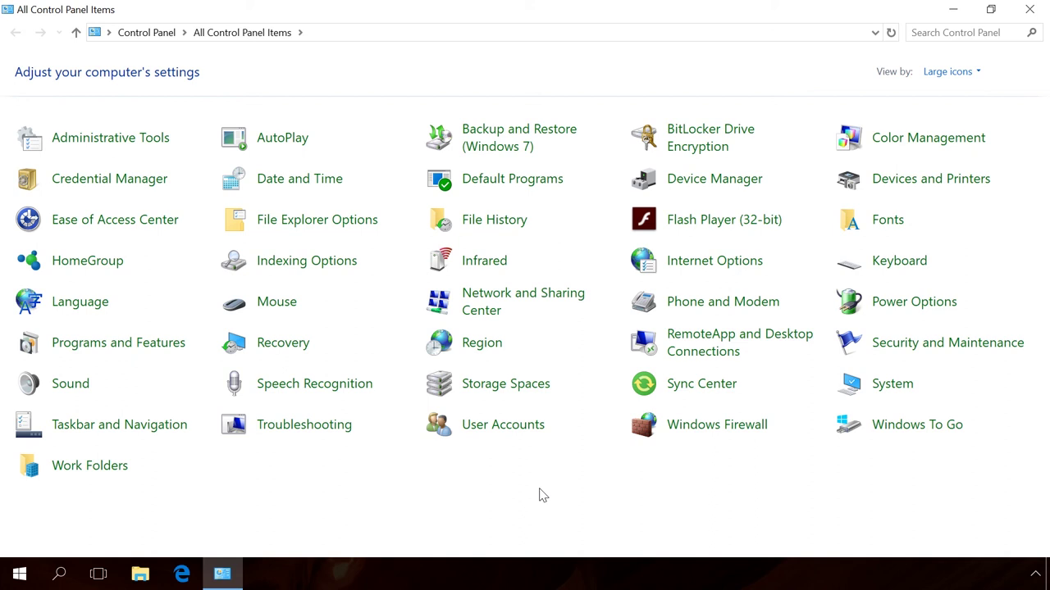
Step: Open Storage Spaces in Control Panel and start creating a new pool and storage space
click(484, 393)
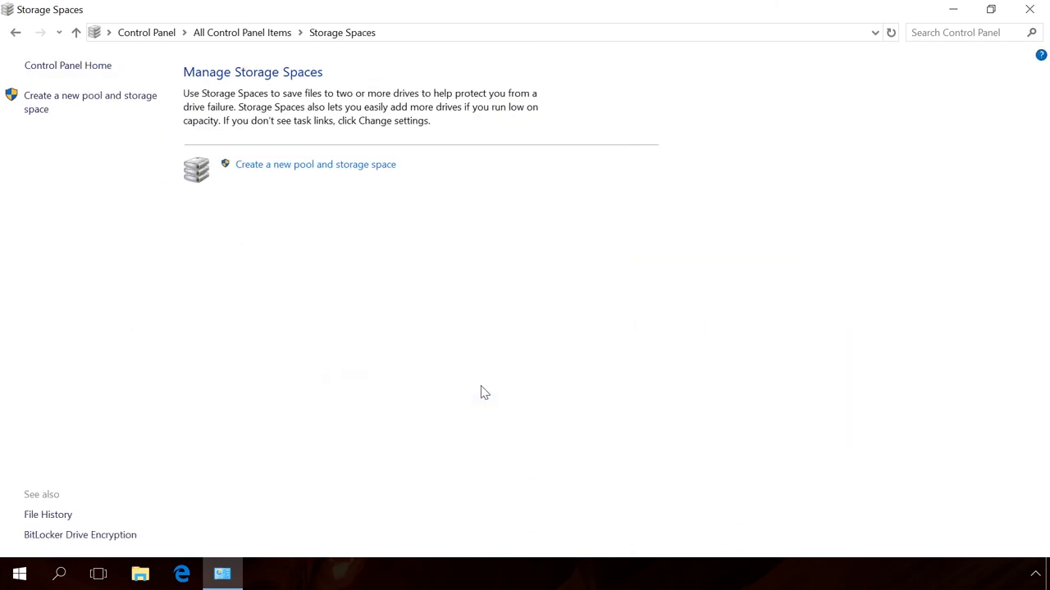
click(347, 172)
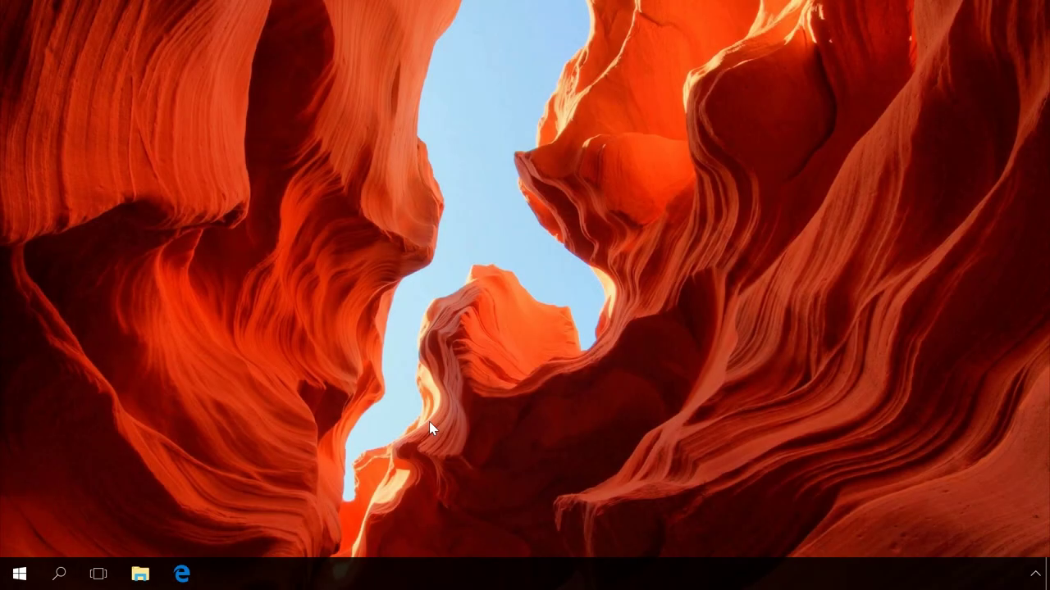
Step: Open the System page of Windows Settings
right_click(19, 574)
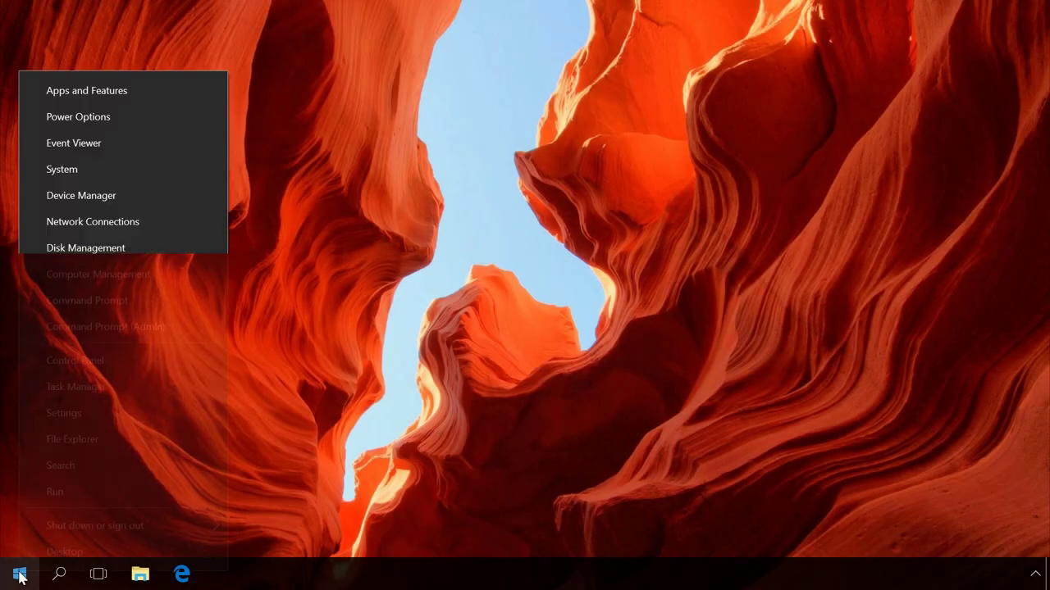
click(75, 175)
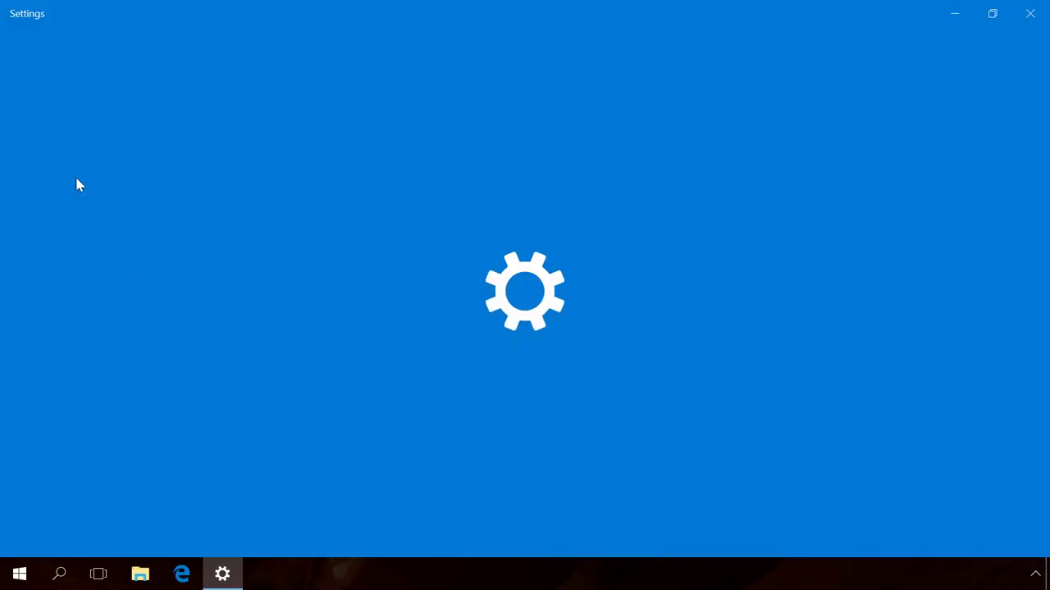